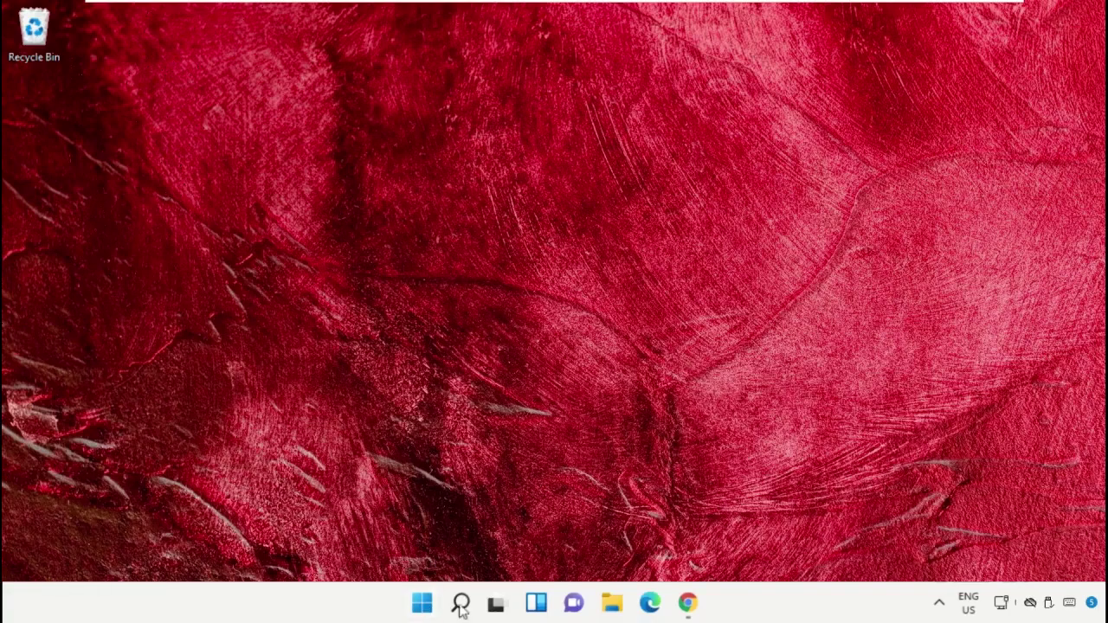
Search Windows for "task manager", run Task Manager as administrator, and move its window toward the lower left of the desktop
{"action": "left_click", "coordinate": [461, 606]}
{"action": "left_click", "coordinate": [350, 81]}
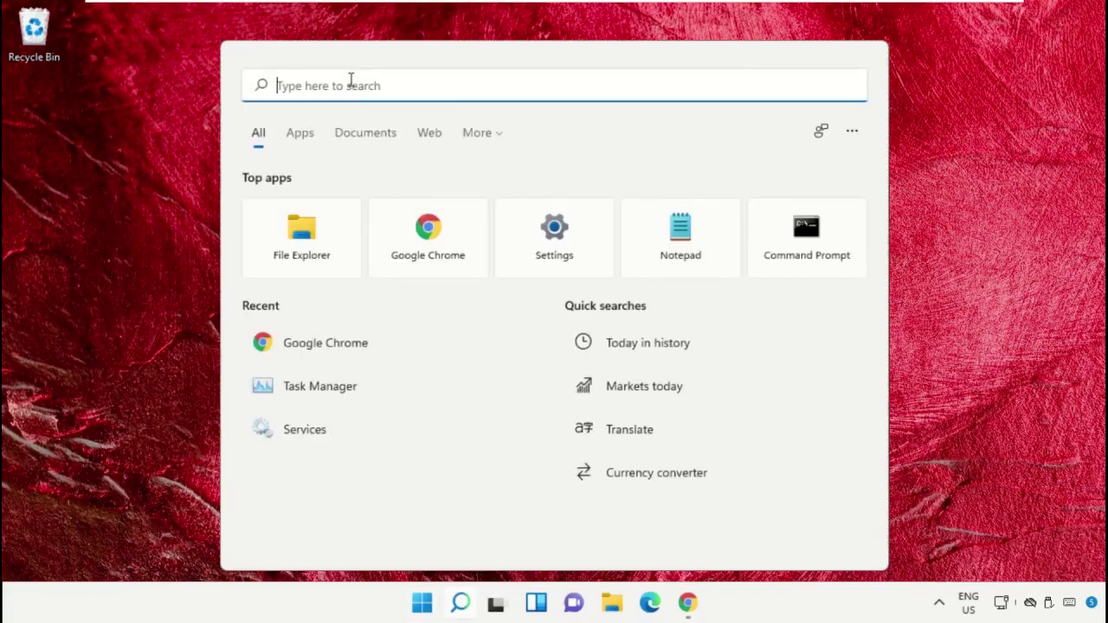
{"action": "type", "text": "task manager"}
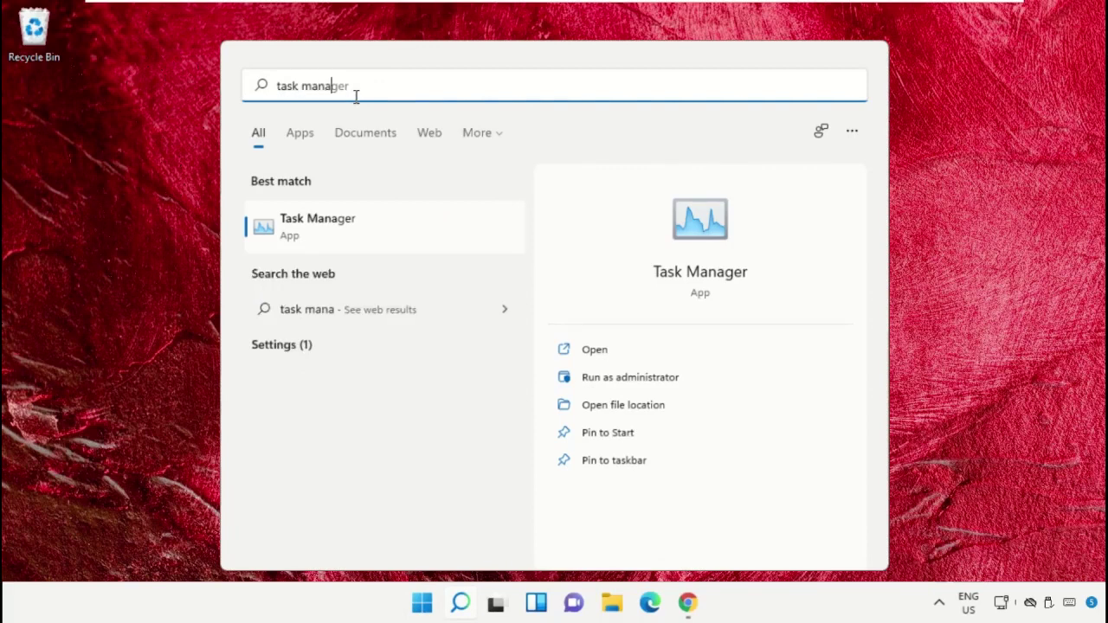
{"action": "right_click", "coordinate": [312, 233]}
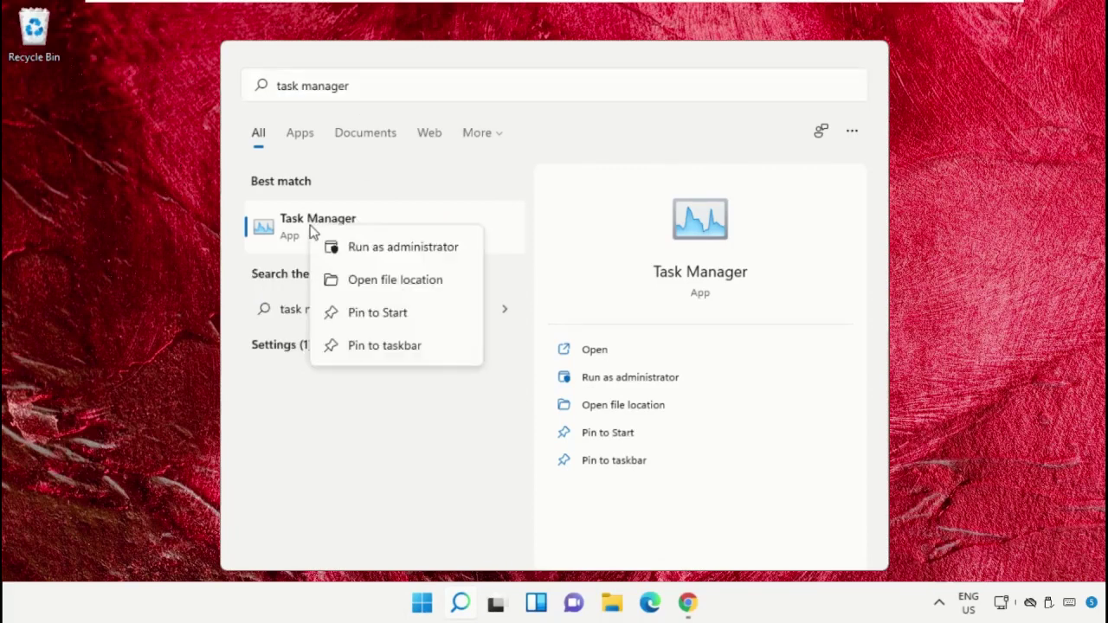
{"action": "left_click", "coordinate": [385, 250]}
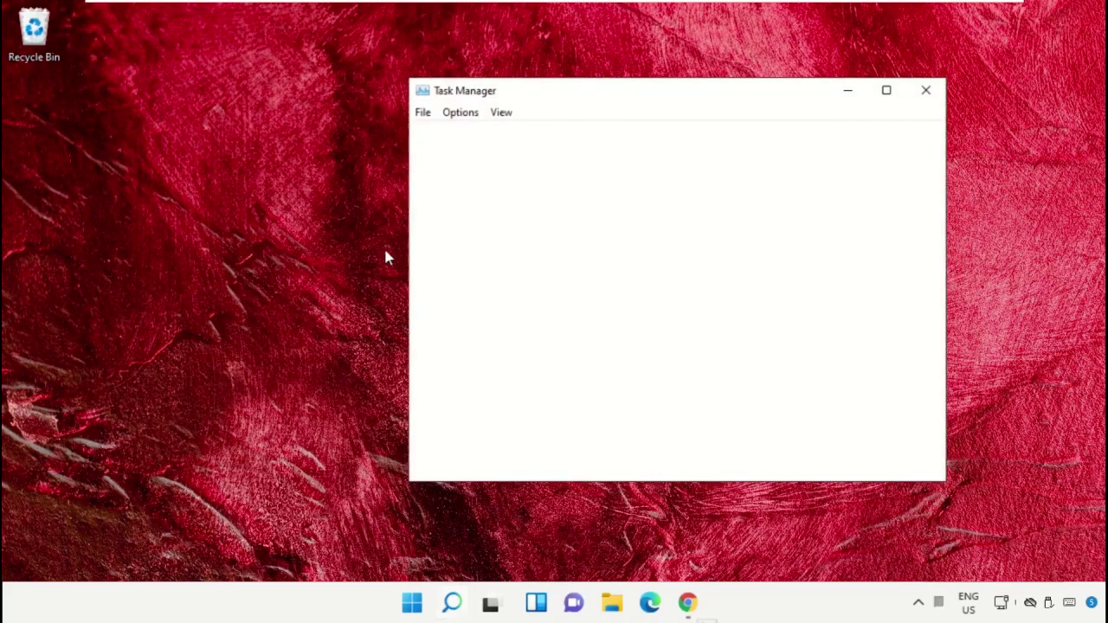
{"action": "left_click_drag", "start_coordinate": [565, 91], "coordinate": [251, 166]}
Start running a new task and place the Create new task dialog beside the Task Manager window
{"action": "left_click", "coordinate": [107, 187]}
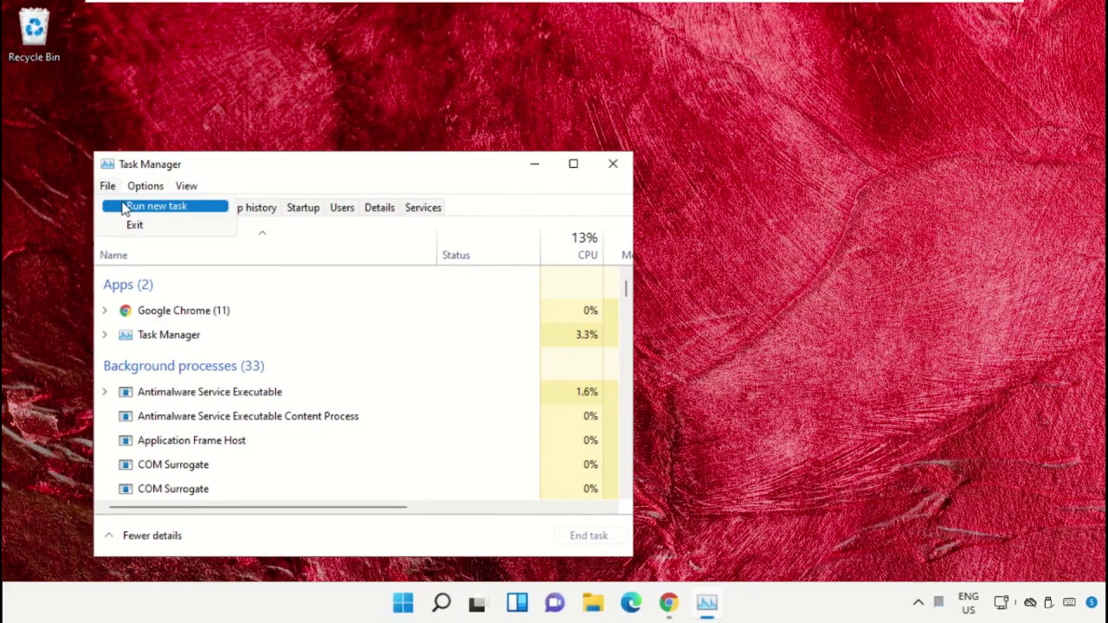
{"action": "left_click", "coordinate": [125, 209]}
{"action": "left_click_drag", "start_coordinate": [229, 208], "coordinate": [774, 167]}
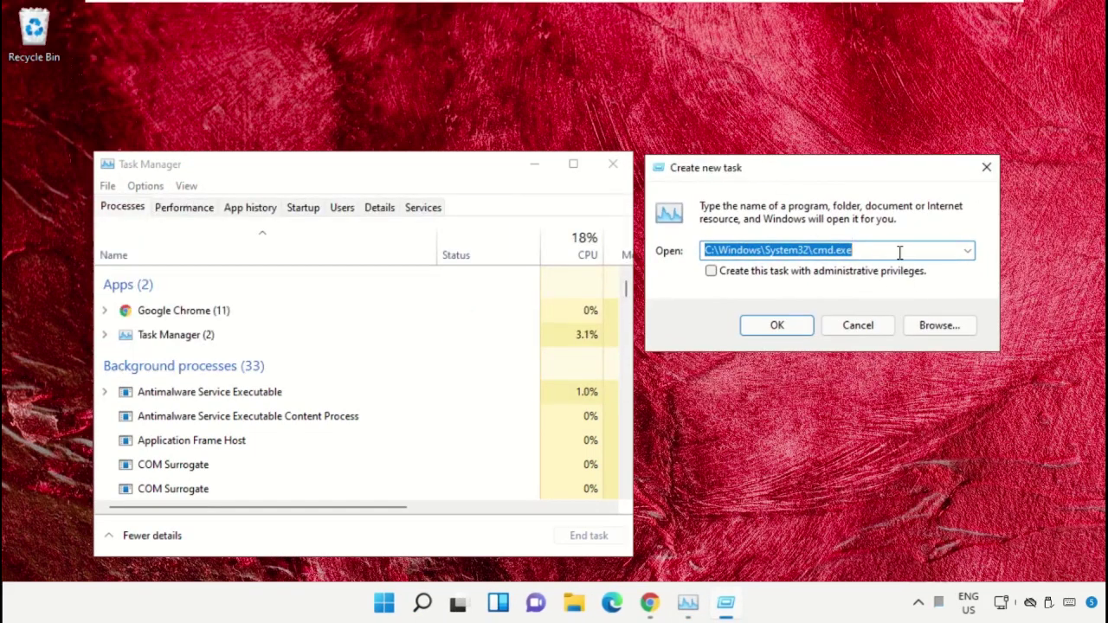
Browse for the program to run, going from This PC to the C:\Windows\System32 folder
{"action": "left_click", "coordinate": [931, 332]}
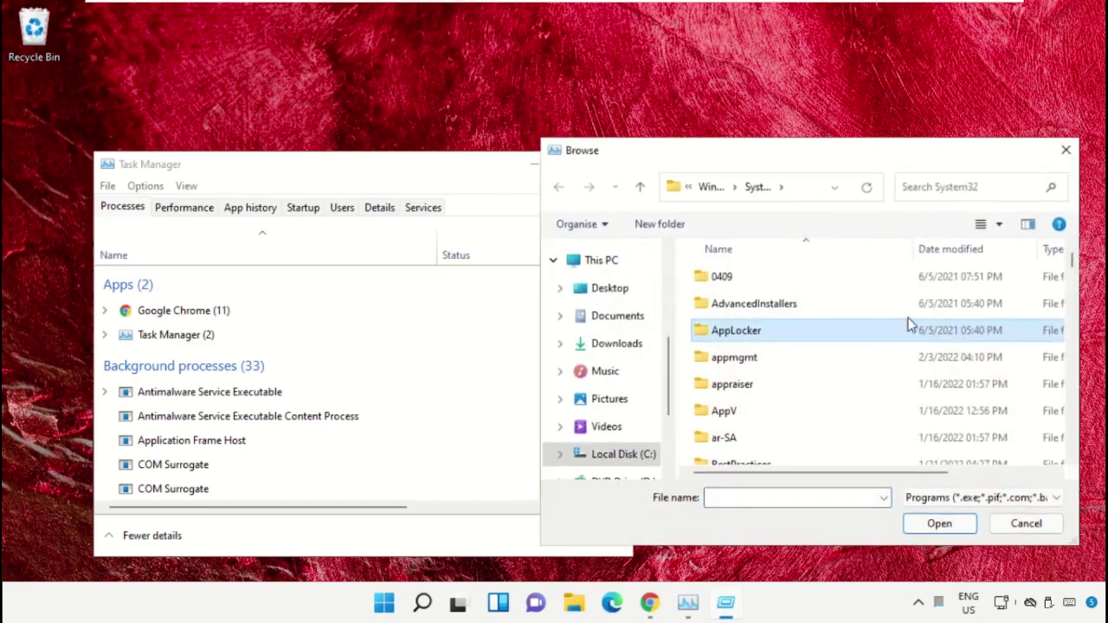
{"action": "left_click", "coordinate": [603, 259]}
{"action": "scroll", "coordinate": [710, 302], "scroll_direction": "down", "scroll_amount": 3}
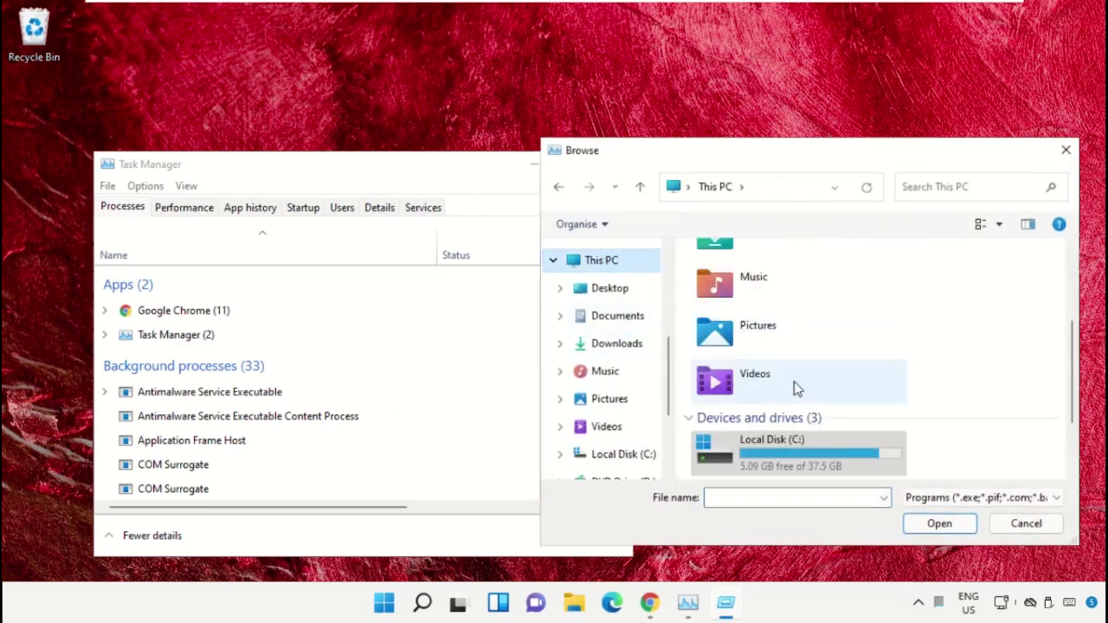
{"action": "double_click", "coordinate": [809, 452]}
{"action": "scroll", "coordinate": [787, 364], "scroll_direction": "down", "scroll_amount": 3}
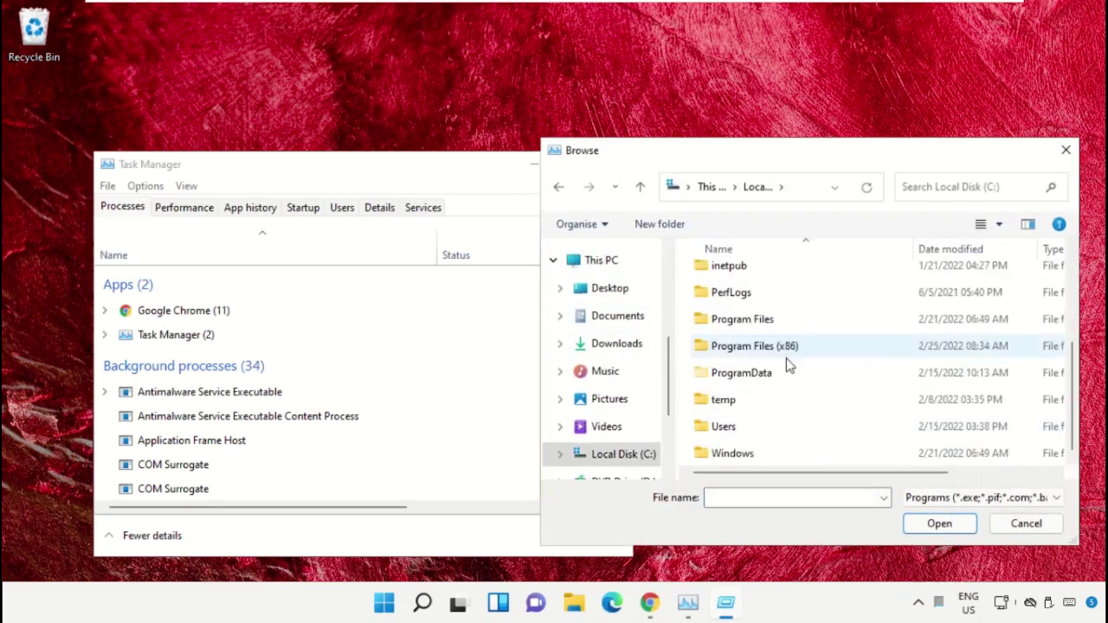
{"action": "double_click", "coordinate": [747, 454]}
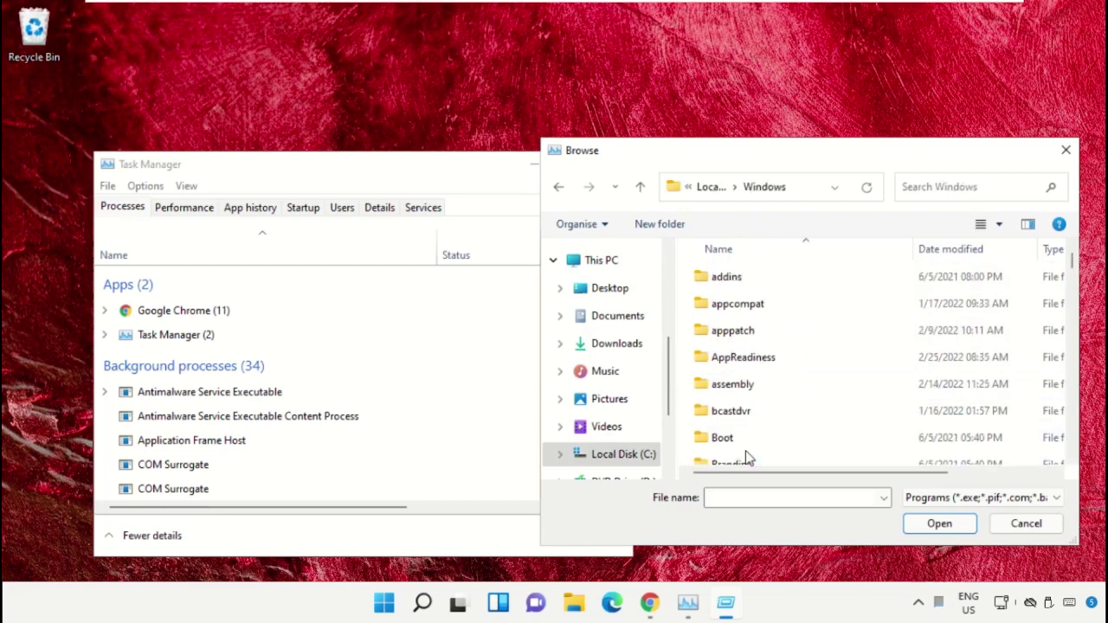
{"action": "type", "text": "sys"}
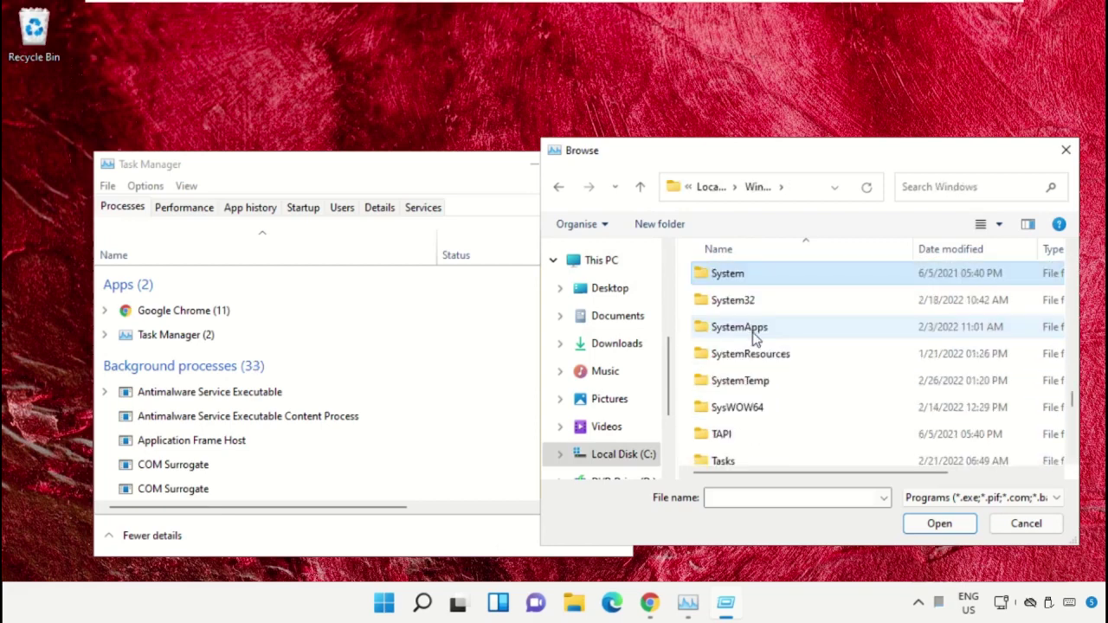
{"action": "double_click", "coordinate": [737, 303]}
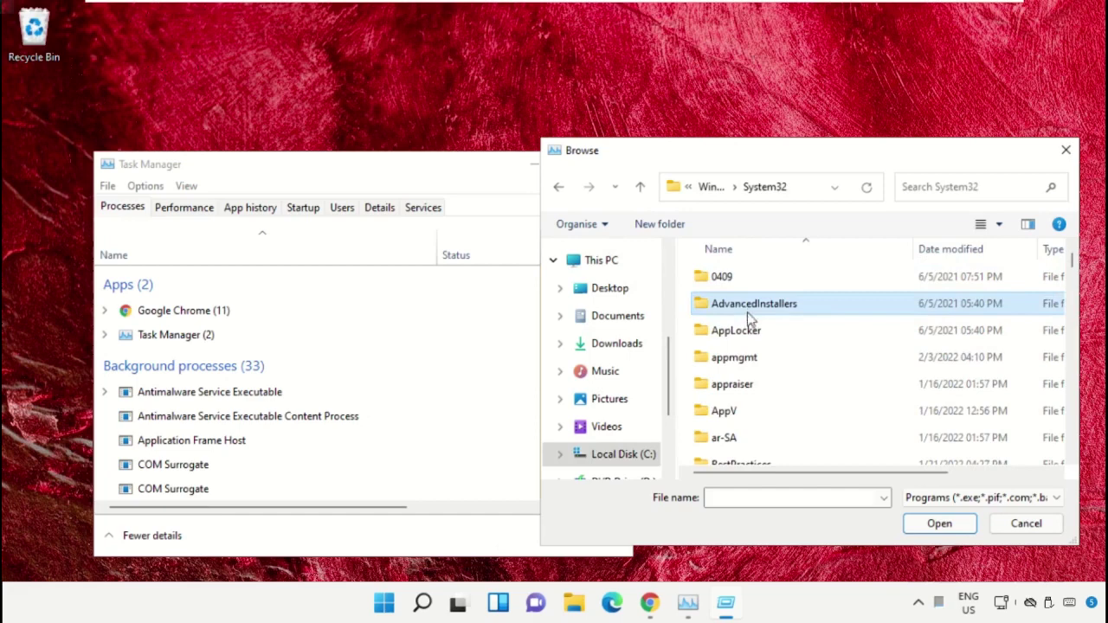
Find cmd.exe in the System32 folder and choose it as the program for the new task
{"action": "scroll", "coordinate": [749, 318], "scroll_direction": "down", "scroll_amount": 4}
{"action": "left_click", "coordinate": [762, 346]}
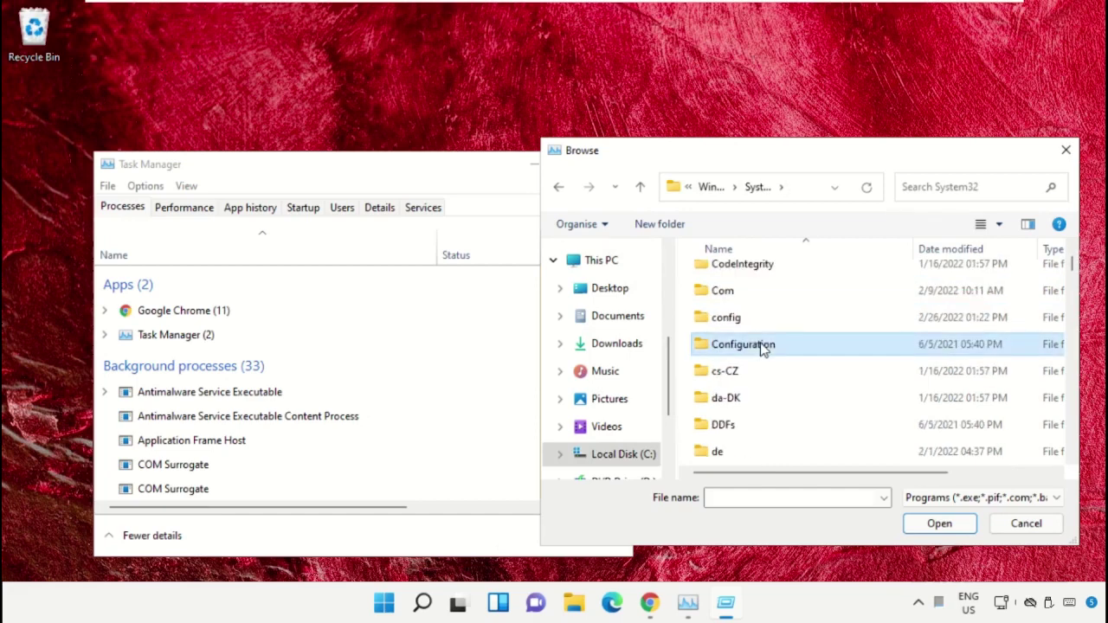
{"action": "key", "text": "Down"}
{"action": "key", "text": "Down"}
{"action": "key", "text": "Down"}
{"action": "key", "text": "Down"}
{"action": "key", "text": "Down"}
{"action": "key", "text": "Down"}
{"action": "key", "text": "Down"}
{"action": "key", "text": "Down"}
{"action": "key", "text": "Down"}
{"action": "key", "text": "Down"}
{"action": "key", "text": "Down"}
{"action": "key", "text": "Down"}
{"action": "key", "text": "Down"}
{"action": "key", "text": "Down"}
{"action": "key", "text": "Down"}
{"action": "key", "text": "Down"}
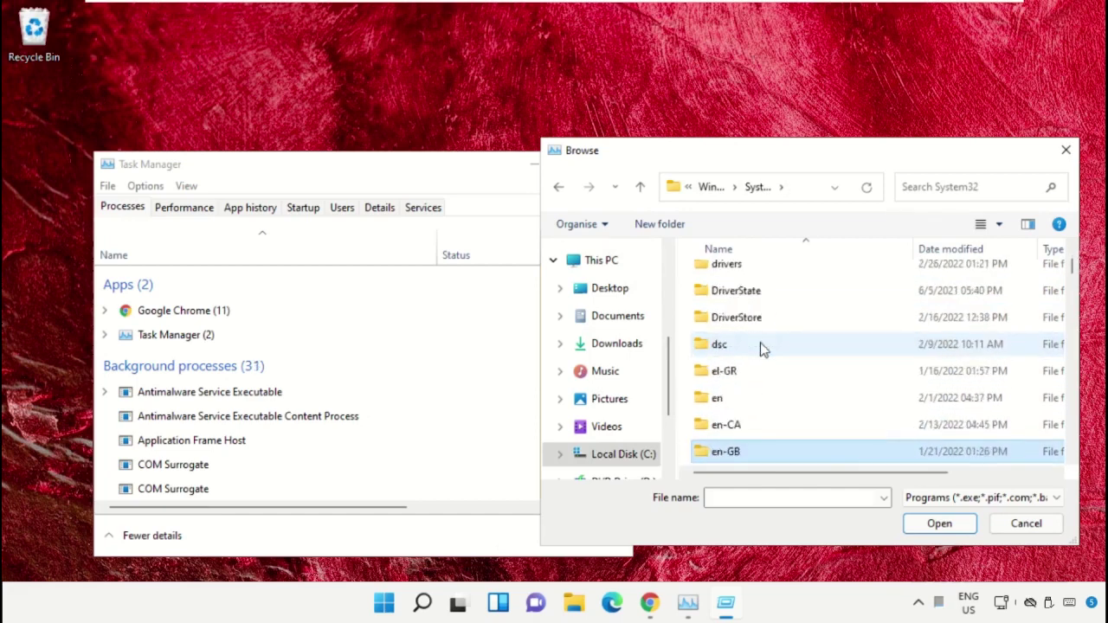
{"action": "key", "text": "Down"}
{"action": "key", "text": "Down"}
{"action": "key", "text": "Down"}
{"action": "key", "text": "Down"}
{"action": "key", "text": "Down"}
{"action": "key", "text": "Down"}
{"action": "key", "text": "Down"}
{"action": "key", "text": "Down"}
{"action": "key", "text": "Down"}
{"action": "key", "text": "Down"}
{"action": "key", "text": "Down"}
{"action": "key", "text": "Down"}
{"action": "key", "text": "Down"}
{"action": "key", "text": "Down"}
{"action": "key", "text": "Down"}
{"action": "key", "text": "Down"}
{"action": "key", "text": "Down"}
{"action": "key", "text": "Down"}
{"action": "key", "text": "Down"}
{"action": "key", "text": "Down"}
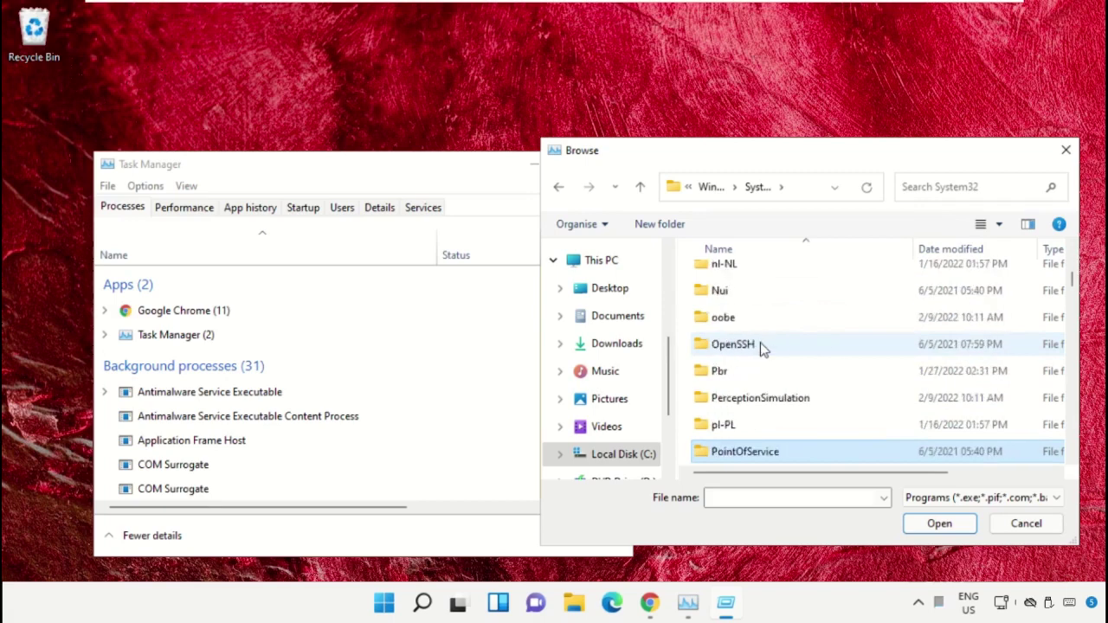
{"action": "scroll", "coordinate": [774, 340], "scroll_direction": "down", "scroll_amount": 12}
{"action": "type", "text": "cmd.exe"}
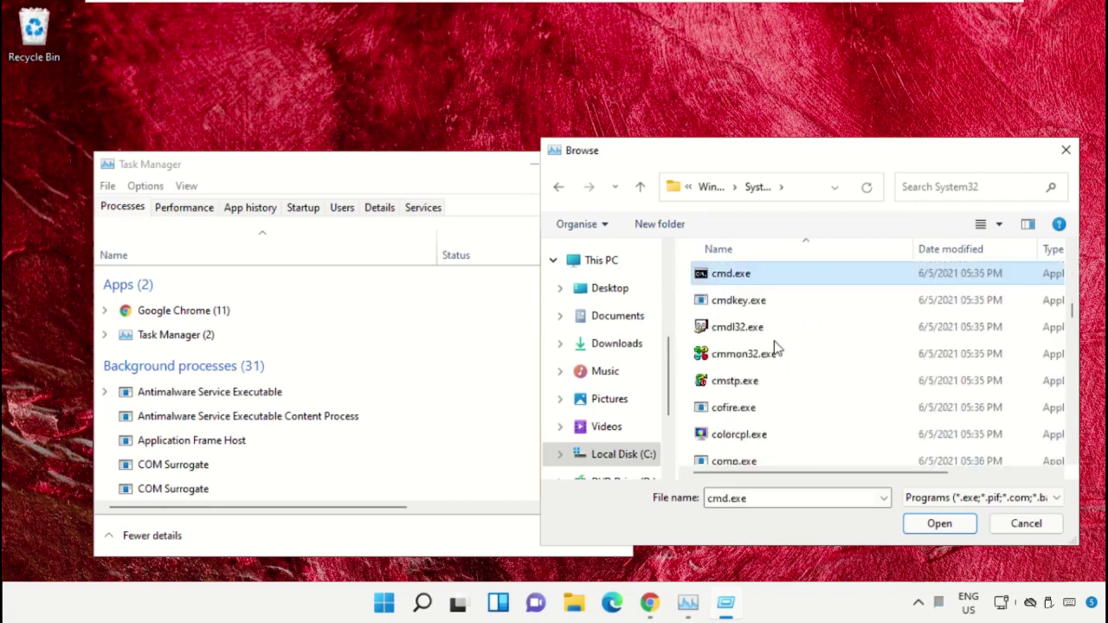
{"action": "left_click", "coordinate": [921, 525]}
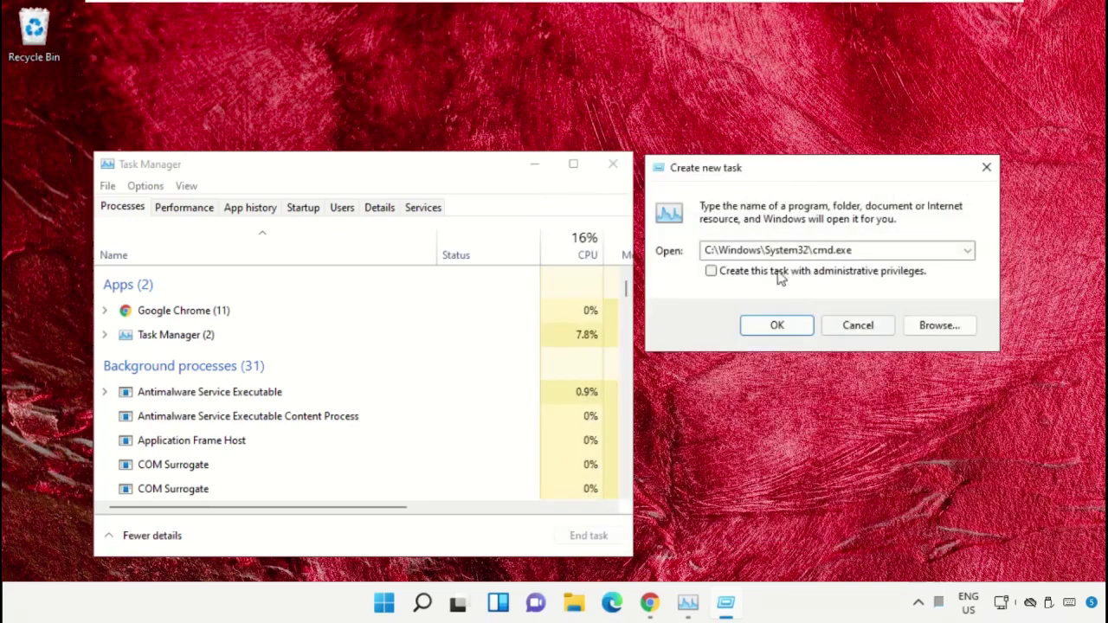
Launch cmd.exe with administrative privileges, and leave its window smaller and centred on the desktop with Task Manager minimized
{"action": "left_click", "coordinate": [710, 271]}
{"action": "left_click", "coordinate": [793, 329]}
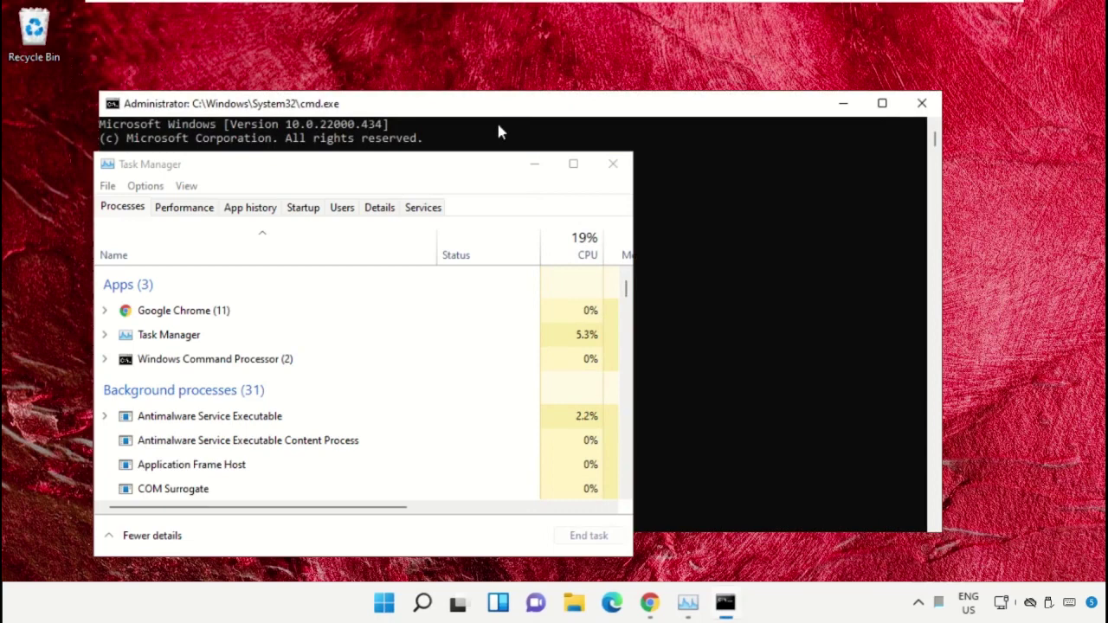
{"action": "left_click", "coordinate": [542, 172]}
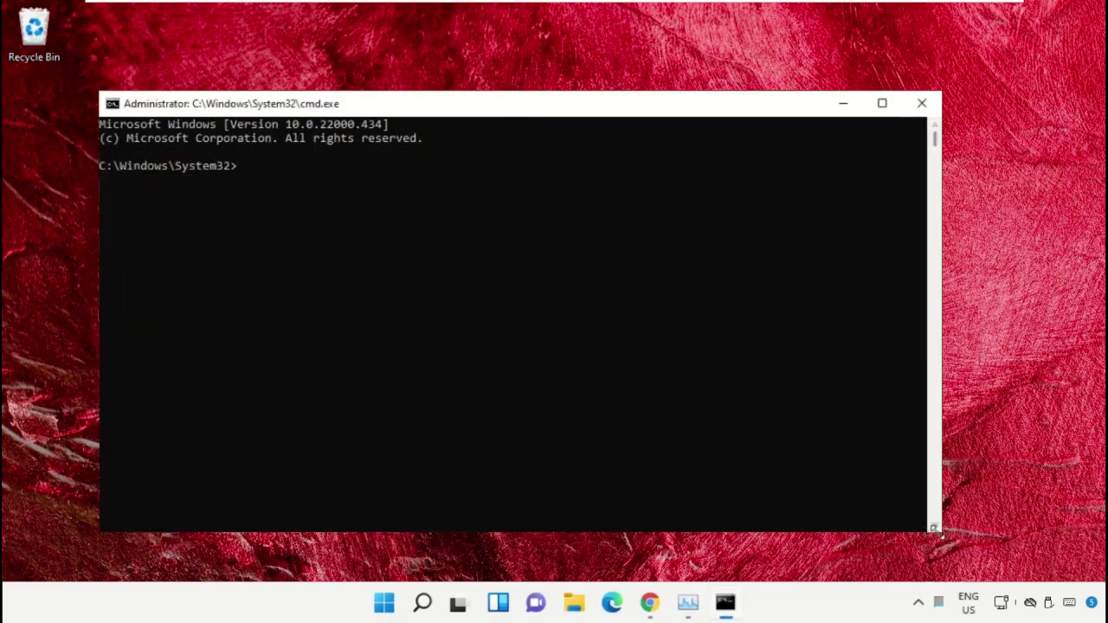
{"action": "left_click_drag", "start_coordinate": [931, 538], "coordinate": [753, 433]}
{"action": "left_click_drag", "start_coordinate": [431, 115], "coordinate": [545, 235]}
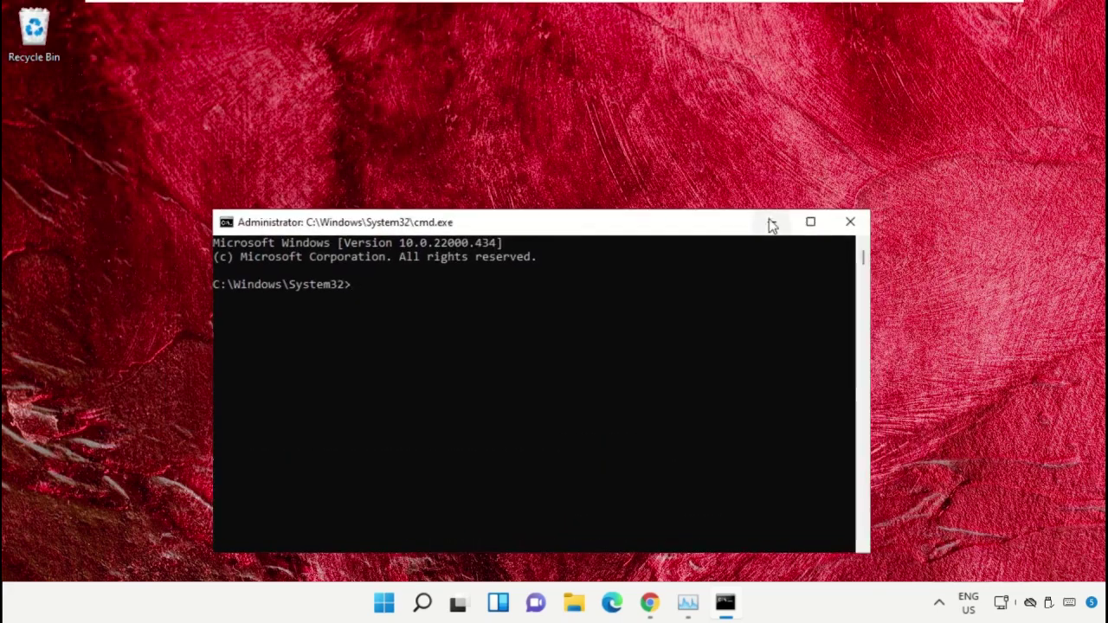
Switch to Chrome, search Google for "hows.tech windows commands", and open the Important Windows Commands page
{"action": "left_click", "coordinate": [650, 603]}
{"action": "left_click", "coordinate": [375, 320]}
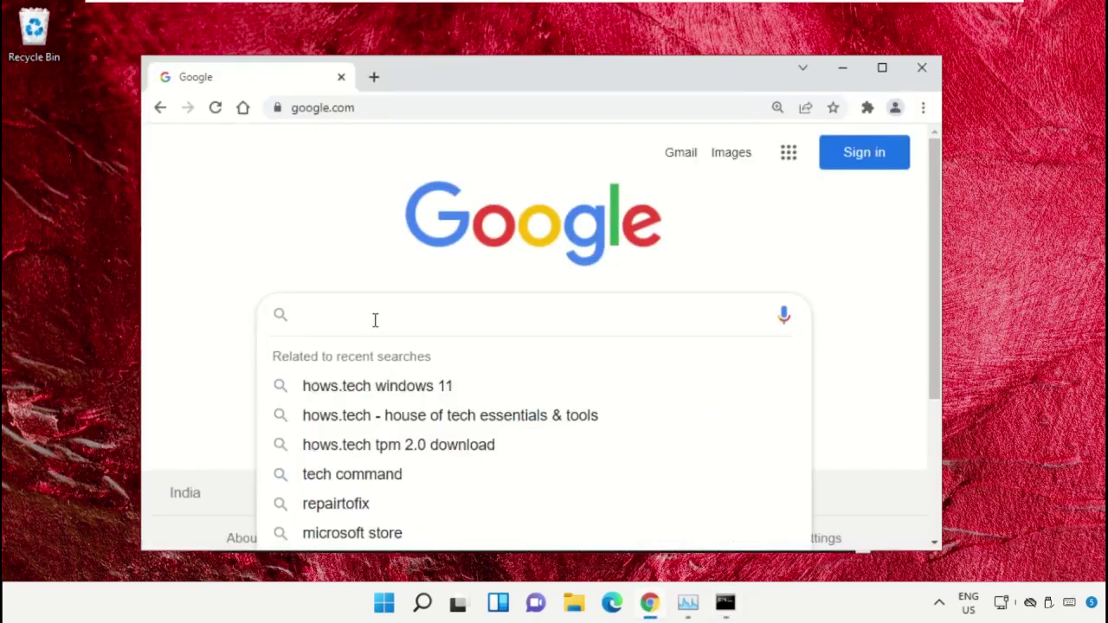
{"action": "type", "text": "hows"}
{"action": "key", "text": "Down"}
{"action": "key", "text": "Return"}
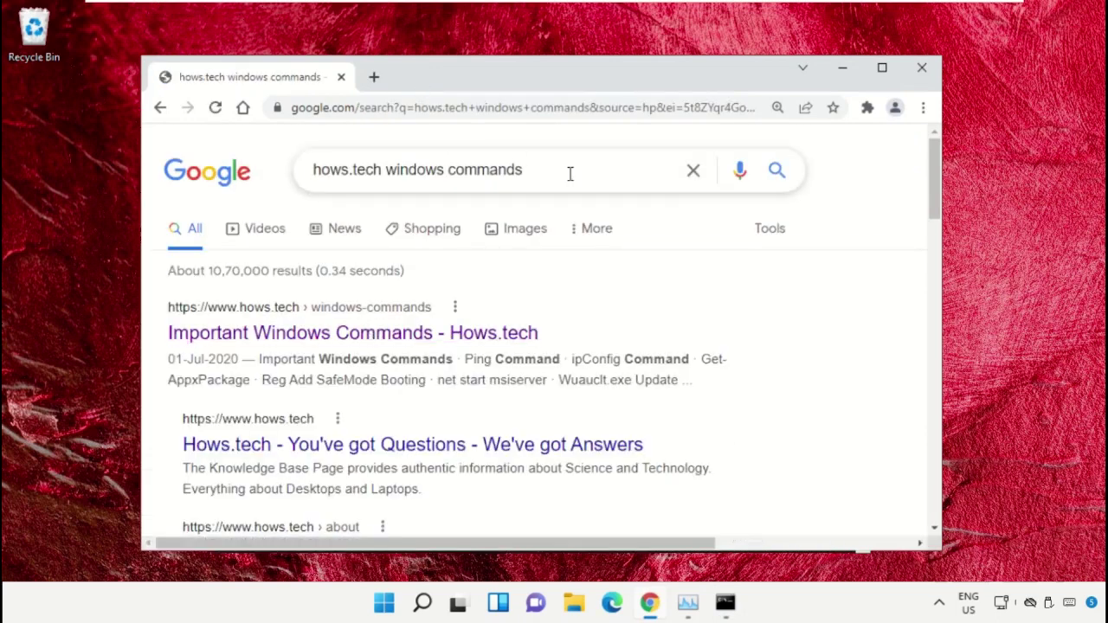
{"action": "left_click", "coordinate": [415, 340]}
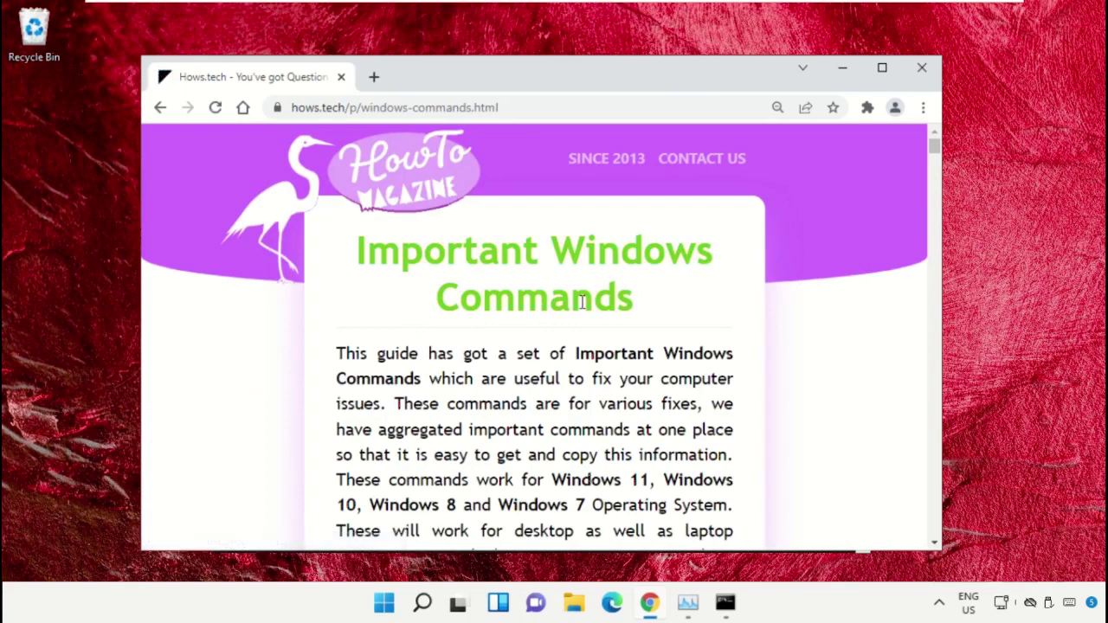
Look through the Important Windows Commands page for the sfc commands, Command 11 to Command 13
{"action": "scroll", "coordinate": [692, 312], "scroll_direction": "down", "scroll_amount": 10}
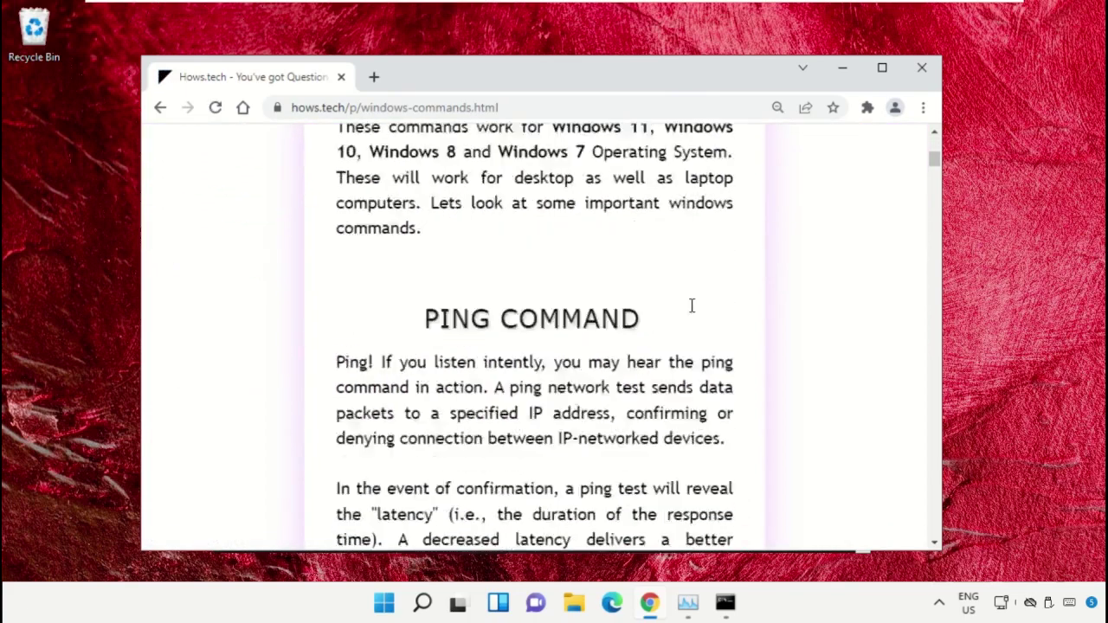
{"action": "scroll", "coordinate": [693, 312], "scroll_direction": "down", "scroll_amount": 15}
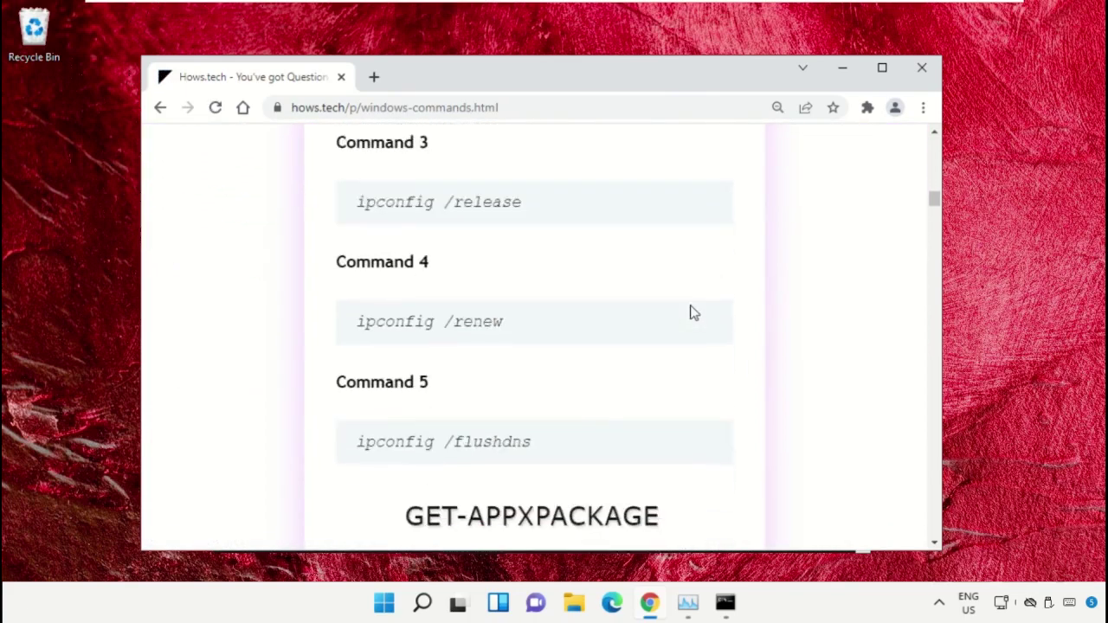
{"action": "scroll", "coordinate": [692, 312], "scroll_direction": "down", "scroll_amount": 15}
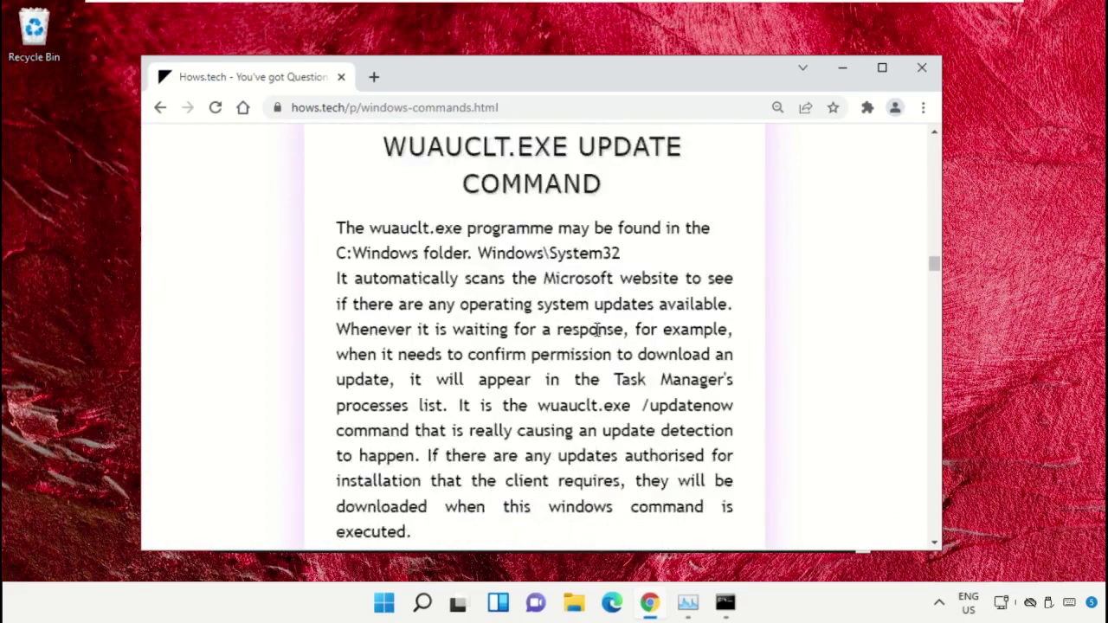
{"action": "scroll", "coordinate": [570, 330], "scroll_direction": "down", "scroll_amount": 5}
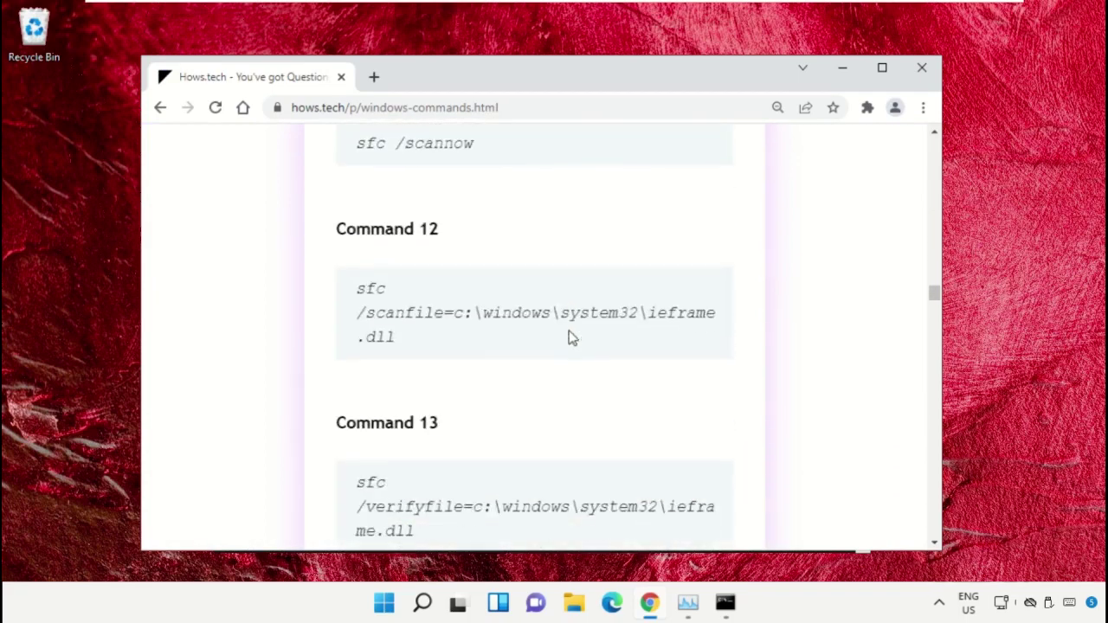
{"action": "scroll", "coordinate": [570, 337], "scroll_direction": "down", "scroll_amount": 1}
{"action": "scroll", "coordinate": [570, 337], "scroll_direction": "up", "scroll_amount": 2}
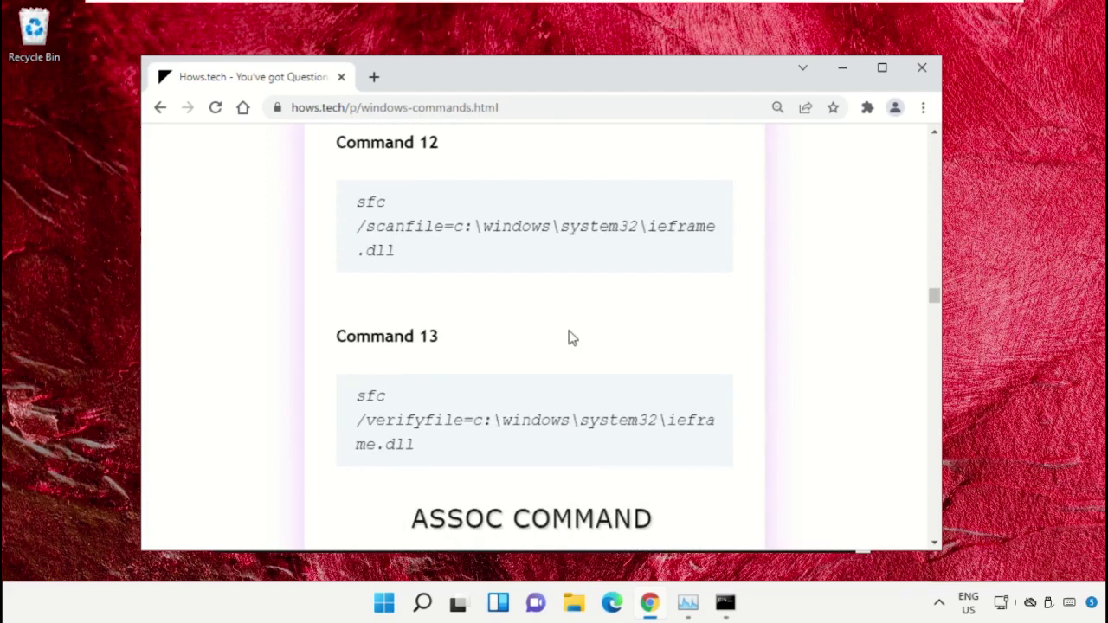
{"action": "scroll", "coordinate": [571, 338], "scroll_direction": "up", "scroll_amount": 1}
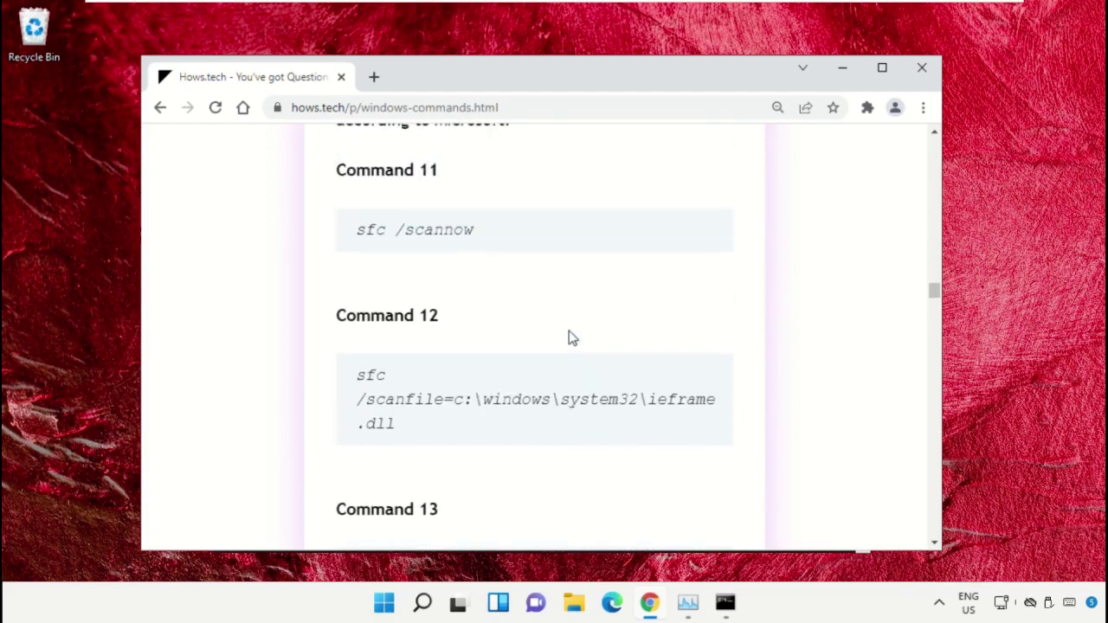
Arrange the Chrome and Command Prompt windows so the sfc commands and the command prompt are both in view
{"action": "left_click", "coordinate": [726, 606]}
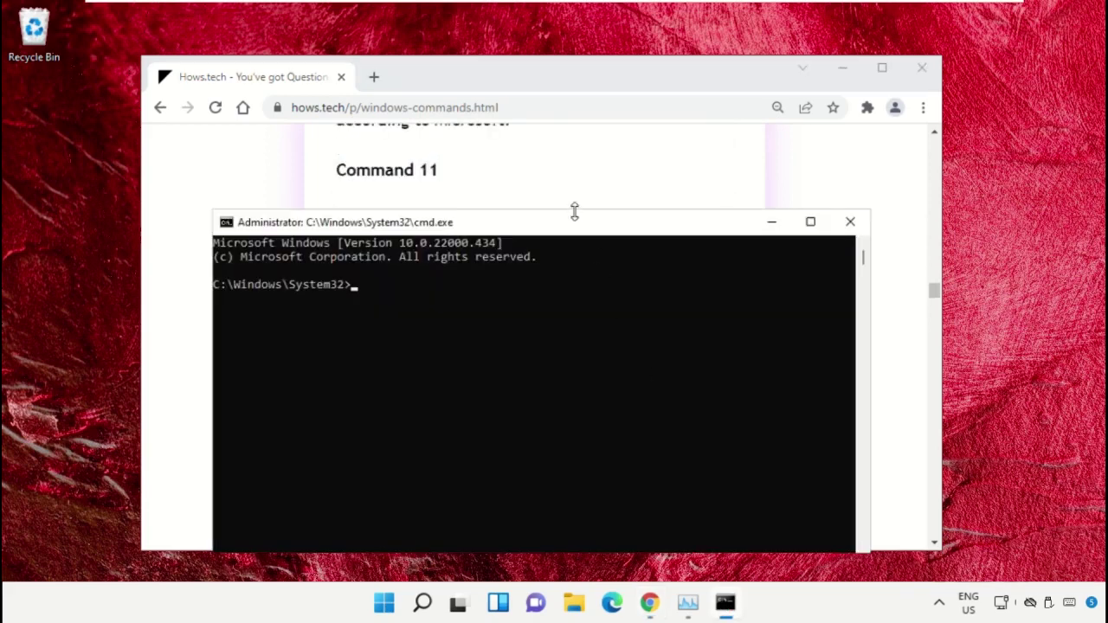
{"action": "left_click_drag", "start_coordinate": [569, 227], "coordinate": [707, 250]}
{"action": "left_click", "coordinate": [550, 76]}
{"action": "left_click_drag", "start_coordinate": [551, 76], "coordinate": [475, 101]}
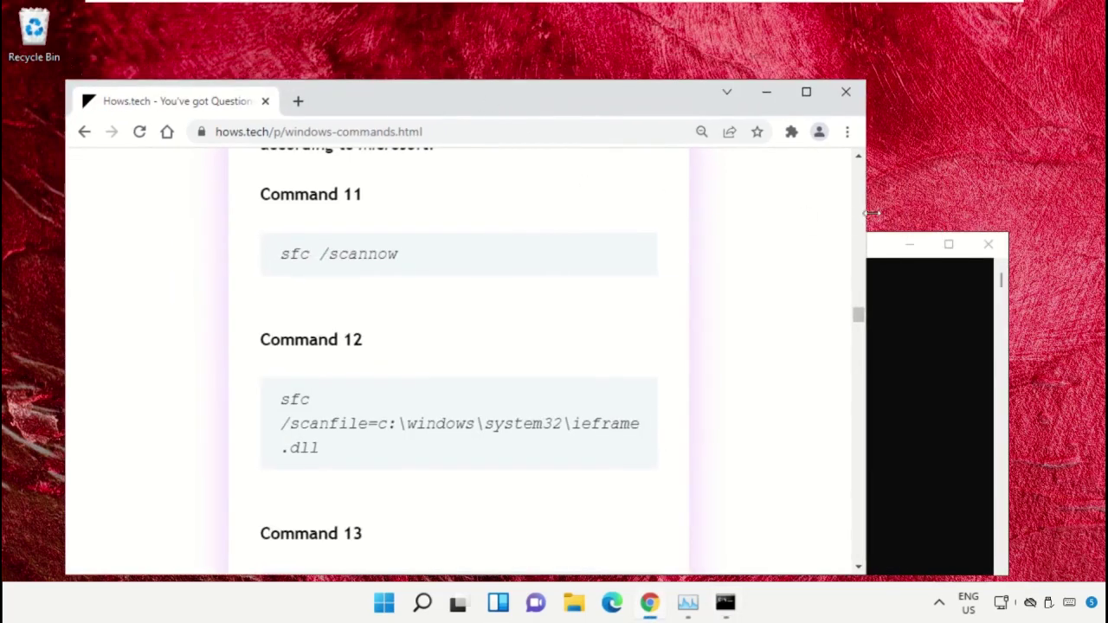
{"action": "left_click", "coordinate": [876, 253]}
{"action": "left_click_drag", "start_coordinate": [719, 250], "coordinate": [843, 170]}
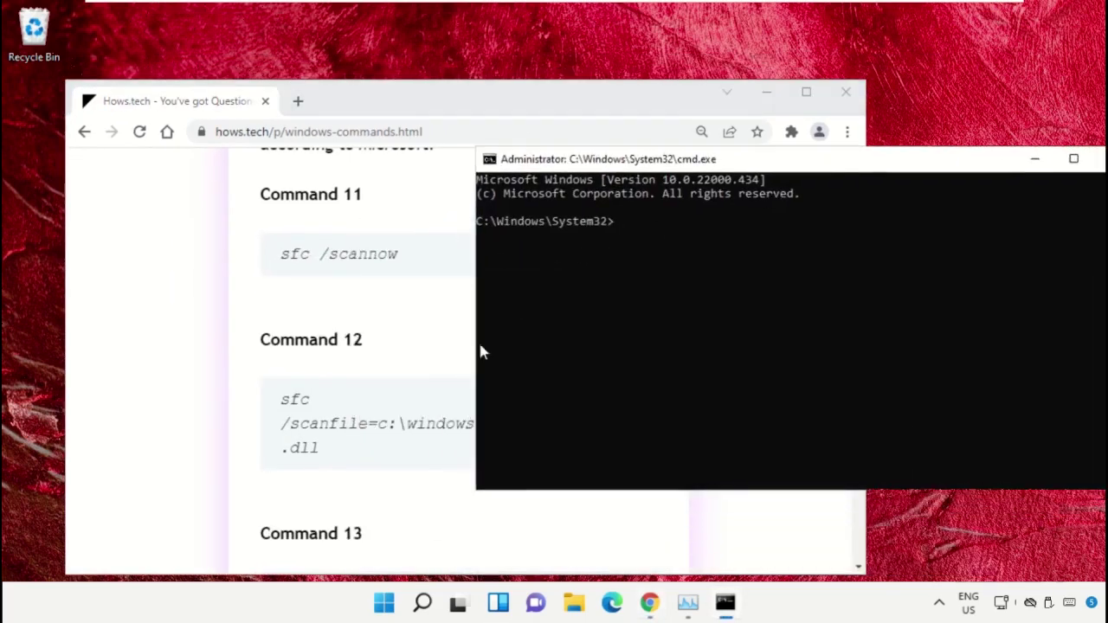
Copy the whole Command 12 text, sfc /scanfile=c:\windows\system32\ieframe.dll, from the web page
{"action": "triple_click", "coordinate": [317, 432]}
{"action": "left_click", "coordinate": [468, 368]}
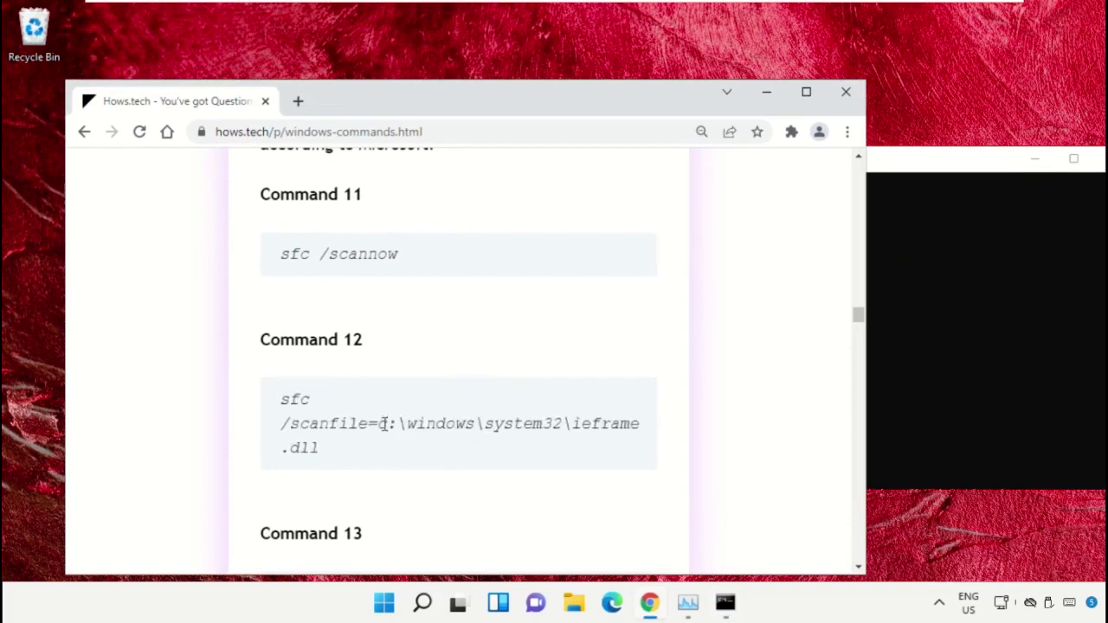
{"action": "triple_click", "coordinate": [362, 432]}
{"action": "right_click", "coordinate": [362, 433]}
{"action": "left_click", "coordinate": [447, 300]}
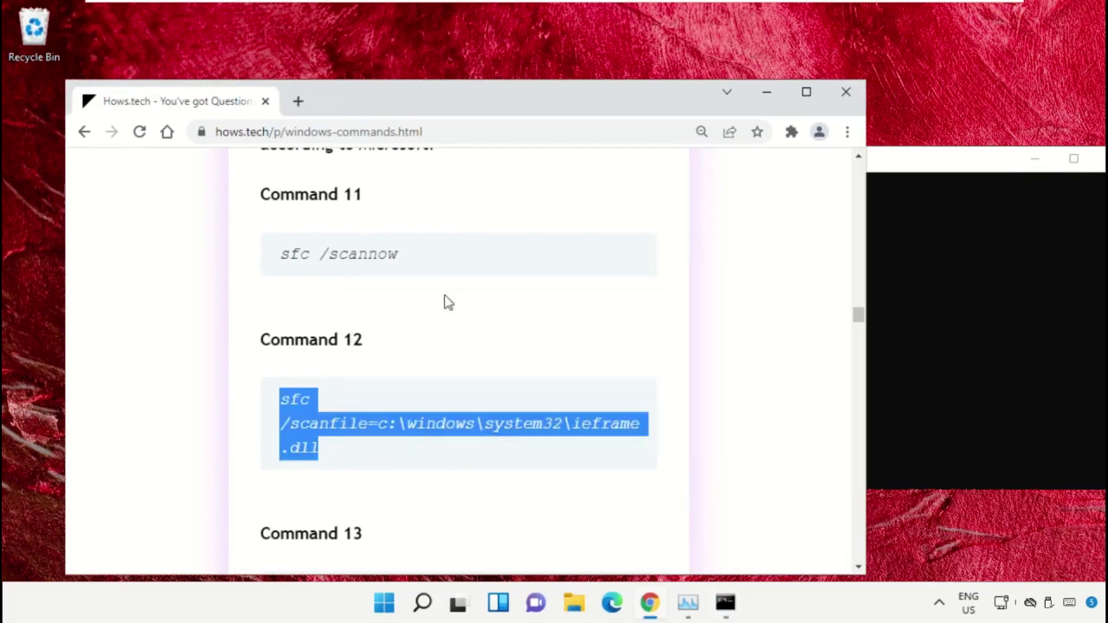
Switch to the Command Prompt, paste the copied command sfc /scanfile=c:\windows\system32\ieframe.dll and run it
{"action": "left_click", "coordinate": [892, 166]}
{"action": "left_click_drag", "start_coordinate": [892, 167], "coordinate": [845, 166]}
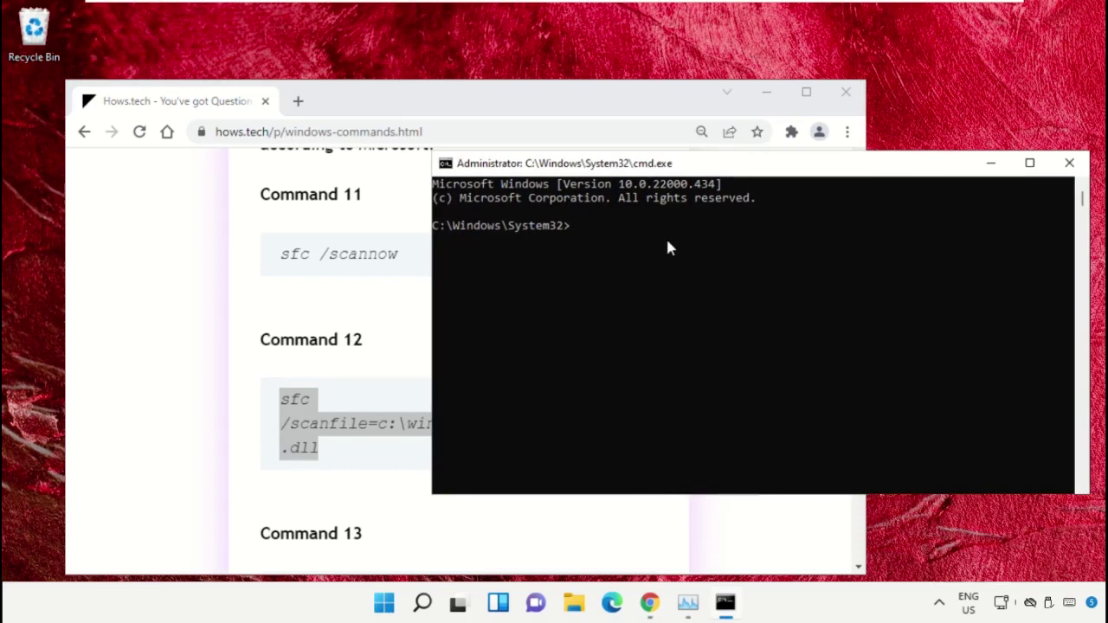
{"action": "right_click", "coordinate": [696, 247]}
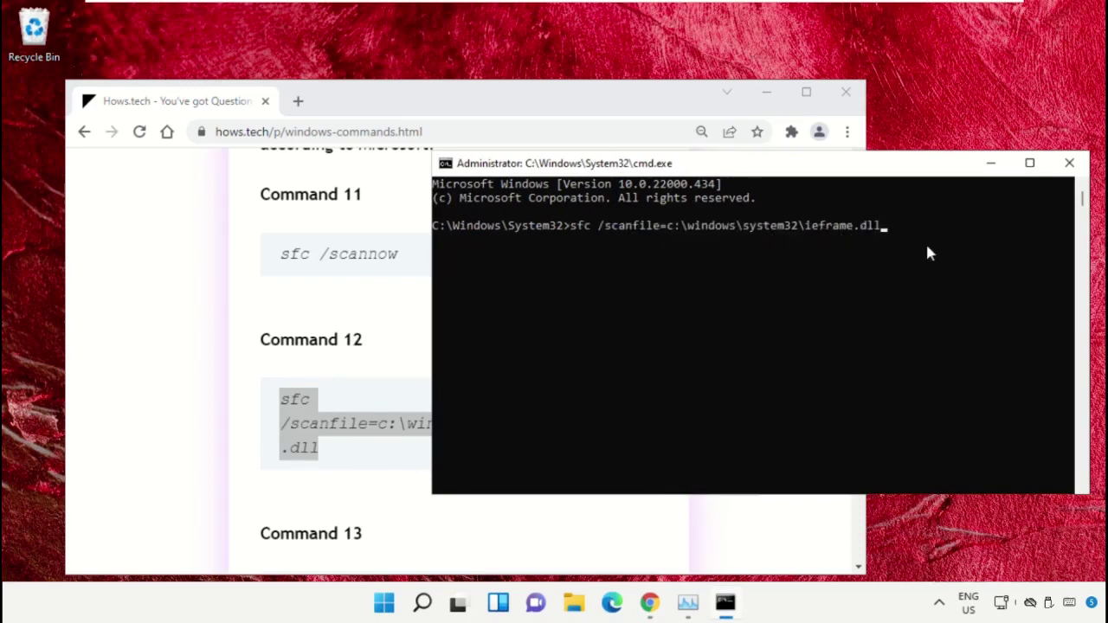
{"action": "key", "text": "Return"}
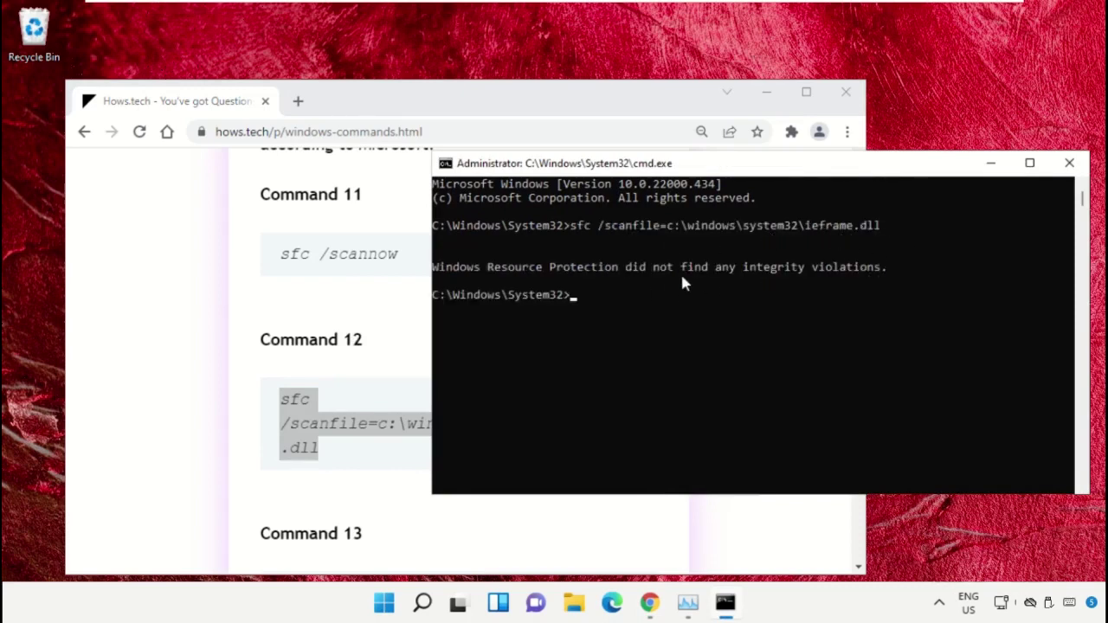
Copy the Command 13 text, sfc /verifyfile=c:\windows\system32\ieframe.dll, from the web page and run it in the Command Prompt
{"action": "left_click", "coordinate": [364, 286]}
{"action": "scroll", "coordinate": [390, 314], "scroll_direction": "down", "scroll_amount": 3}
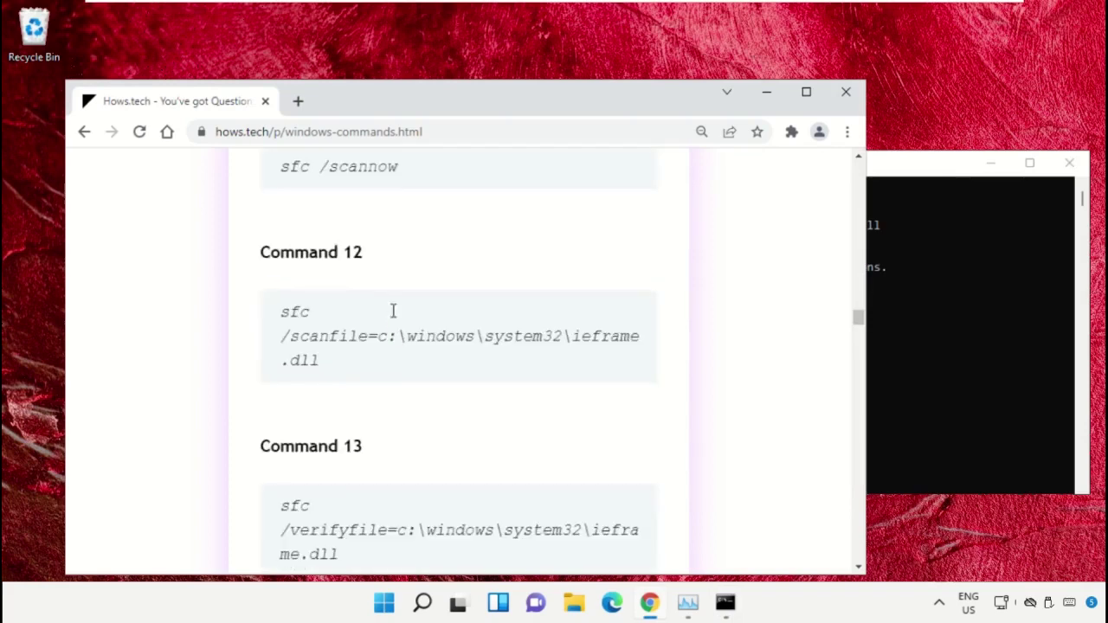
{"action": "triple_click", "coordinate": [374, 357]}
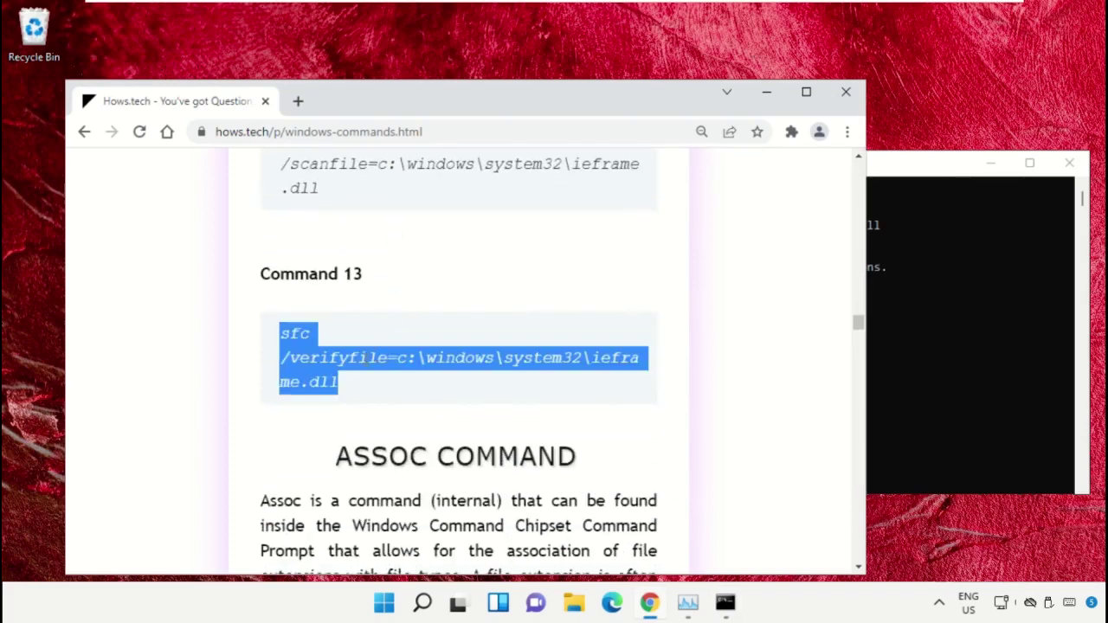
{"action": "right_click", "coordinate": [364, 362]}
{"action": "left_click", "coordinate": [440, 377]}
{"action": "left_click", "coordinate": [1010, 320]}
{"action": "right_click", "coordinate": [789, 364]}
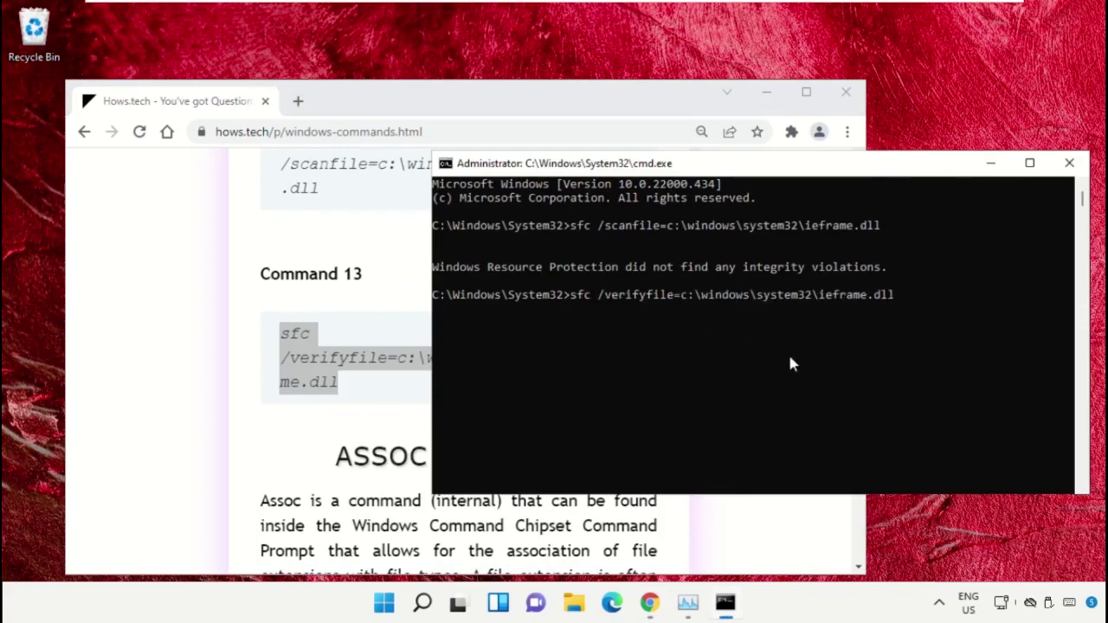
{"action": "key", "text": "Return"}
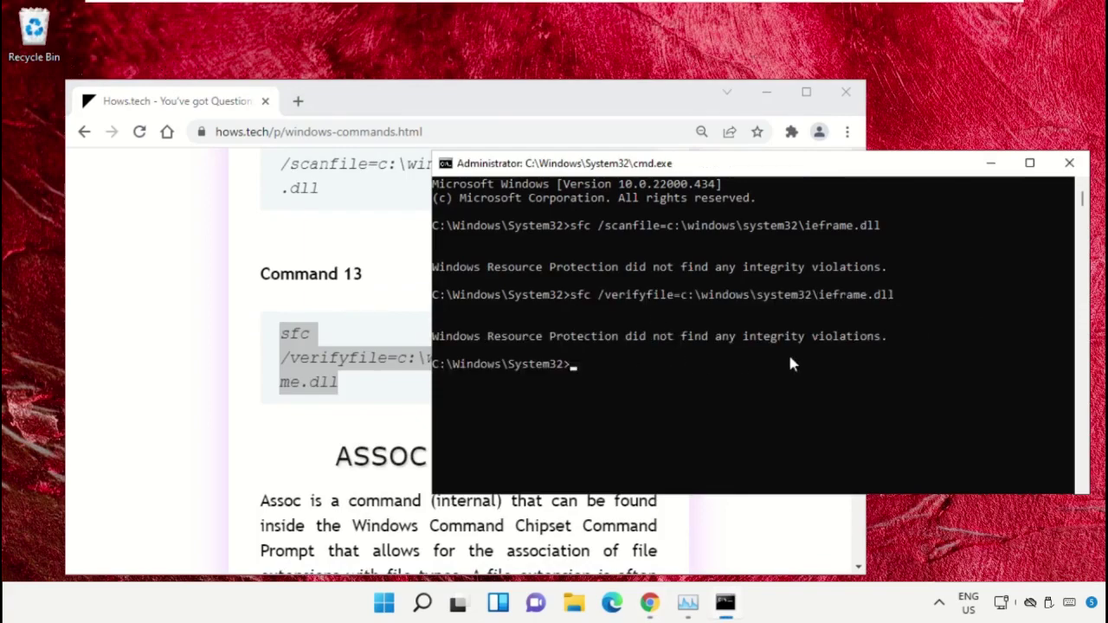
Minimize the Chrome window and end the Command Prompt session with the exit command
{"action": "left_click", "coordinate": [765, 98]}
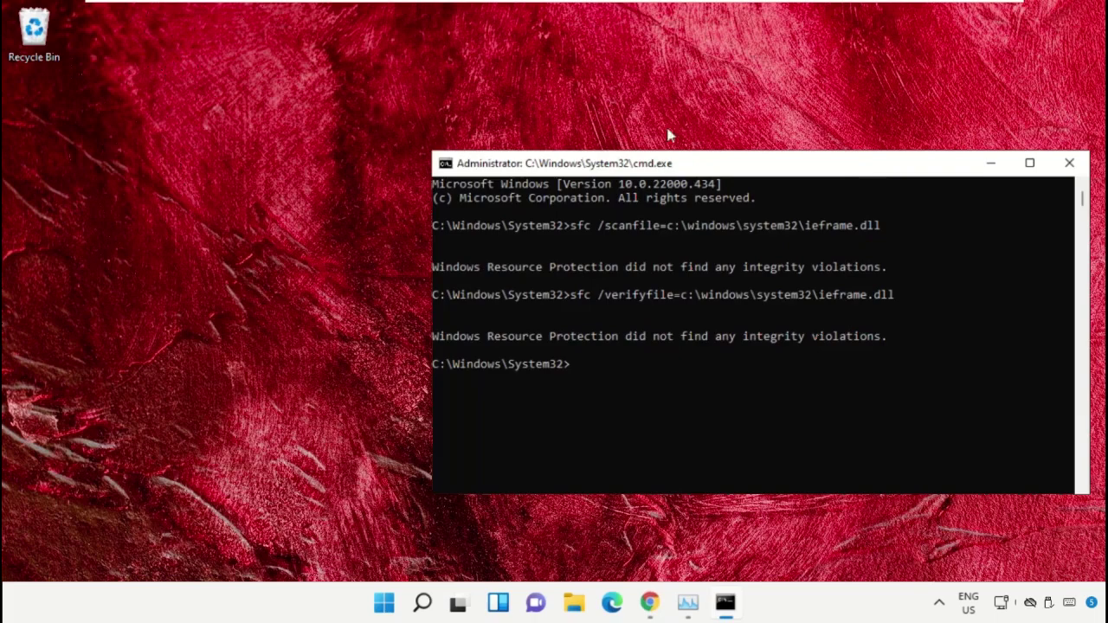
{"action": "type", "text": "exit"}
{"action": "key", "text": "Return"}
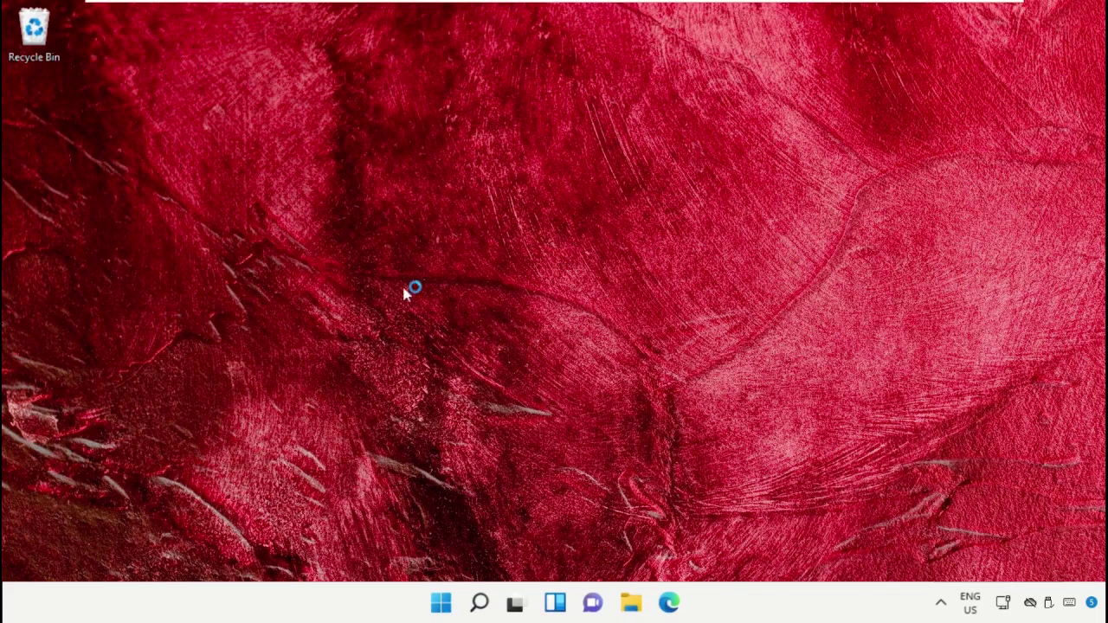
Run Control UserPasswords2 from the Run dialog and allow it to make changes, opening the User Accounts window
{"action": "right_click", "coordinate": [441, 603]}
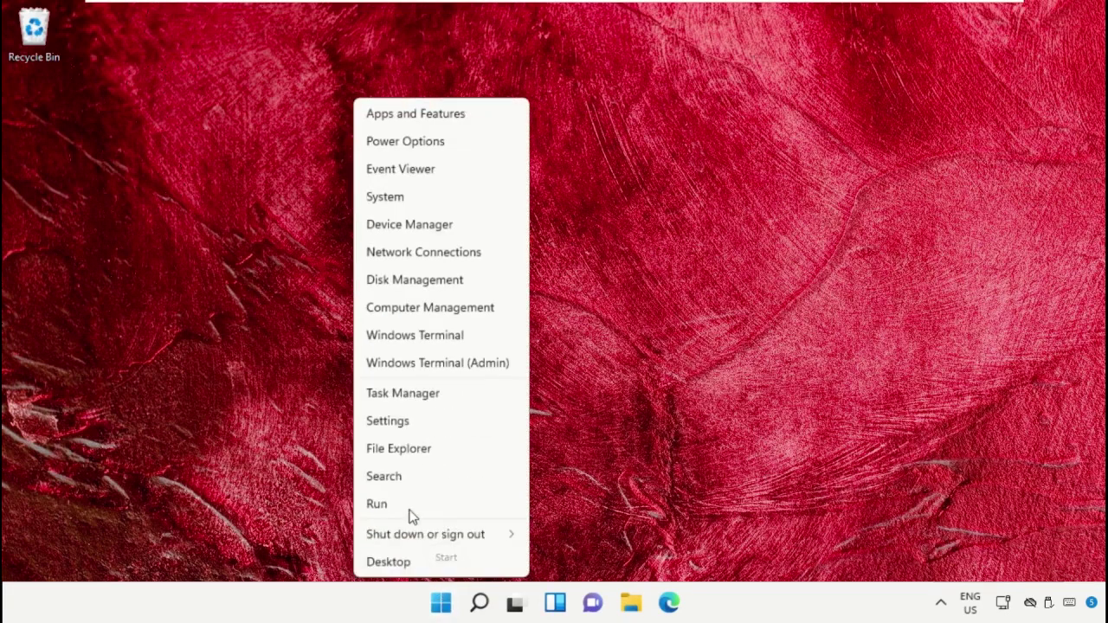
{"action": "left_click", "coordinate": [409, 506]}
{"action": "left_click_drag", "start_coordinate": [247, 420], "coordinate": [593, 193]}
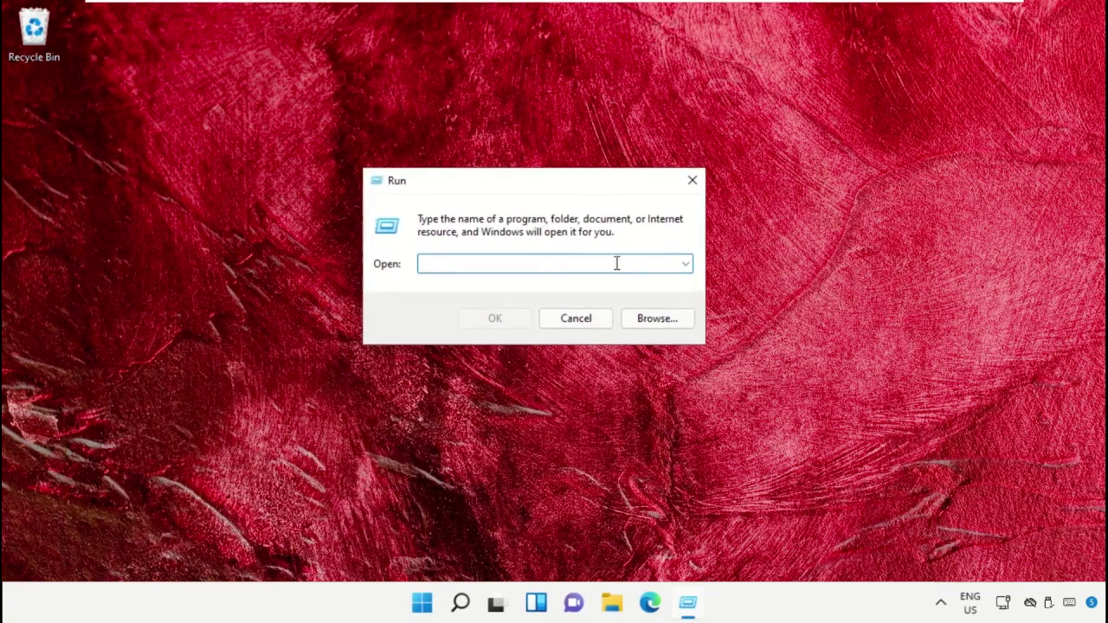
{"action": "type", "text": "Control UserPasswords2"}
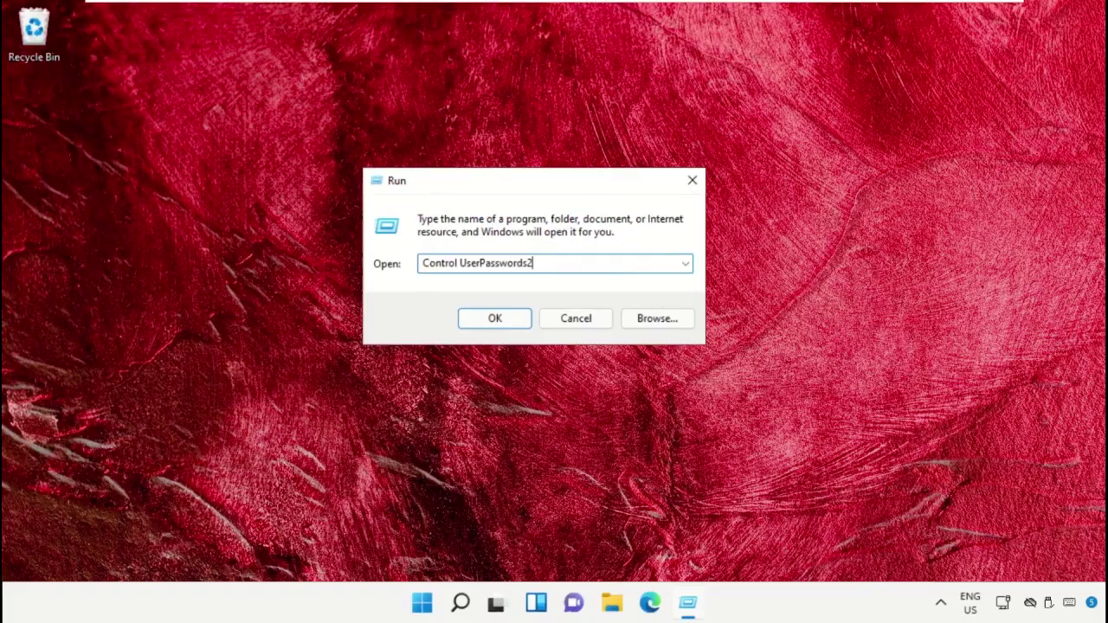
{"action": "left_click", "coordinate": [505, 319]}
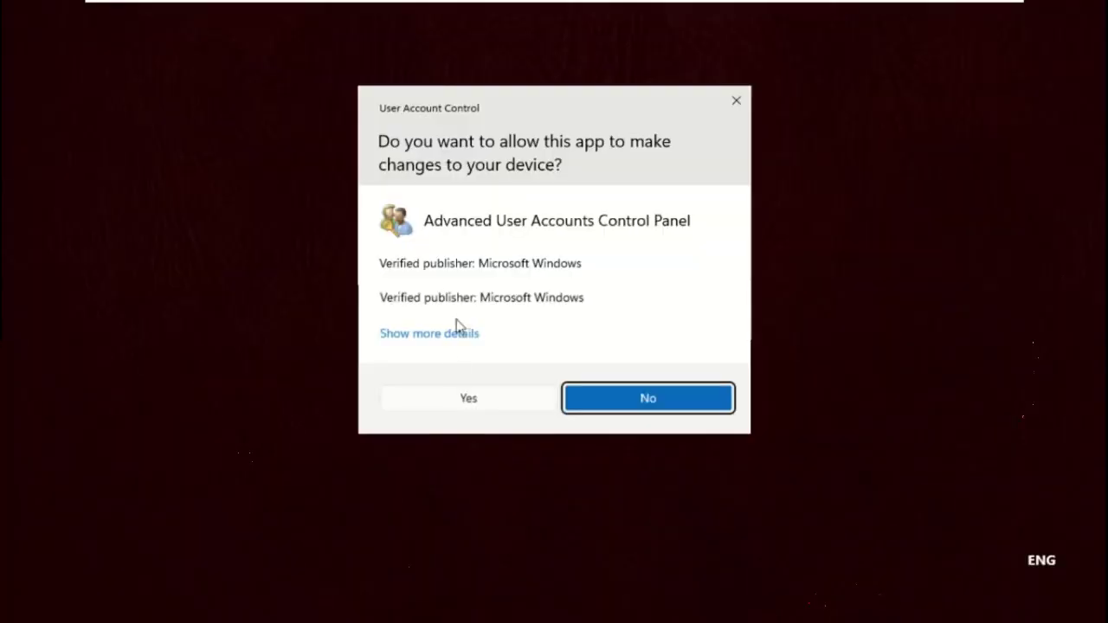
{"action": "left_click", "coordinate": [453, 395]}
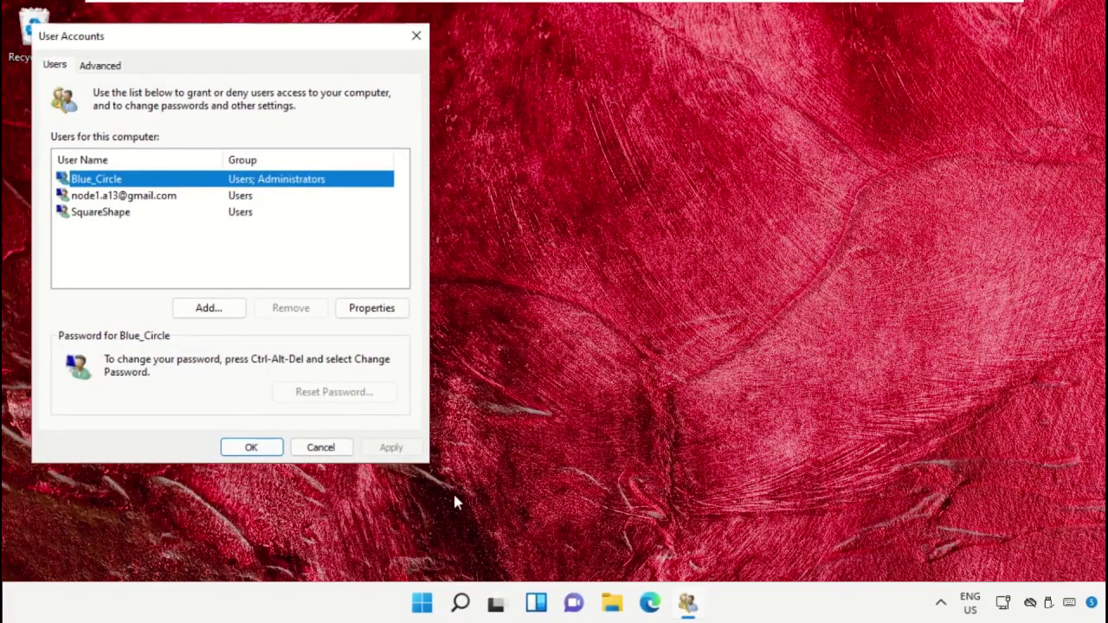
Set the Microsoft account user's group membership to Administrator, apply the change, and close the User Accounts window
{"action": "left_click_drag", "start_coordinate": [194, 48], "coordinate": [471, 58]}
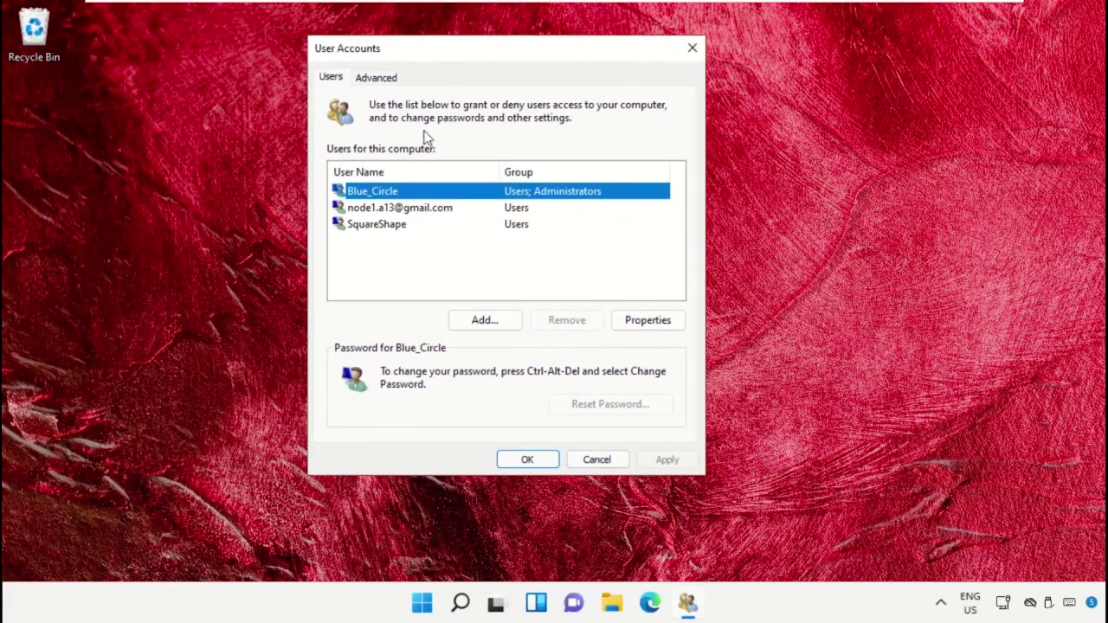
{"action": "left_click", "coordinate": [421, 215]}
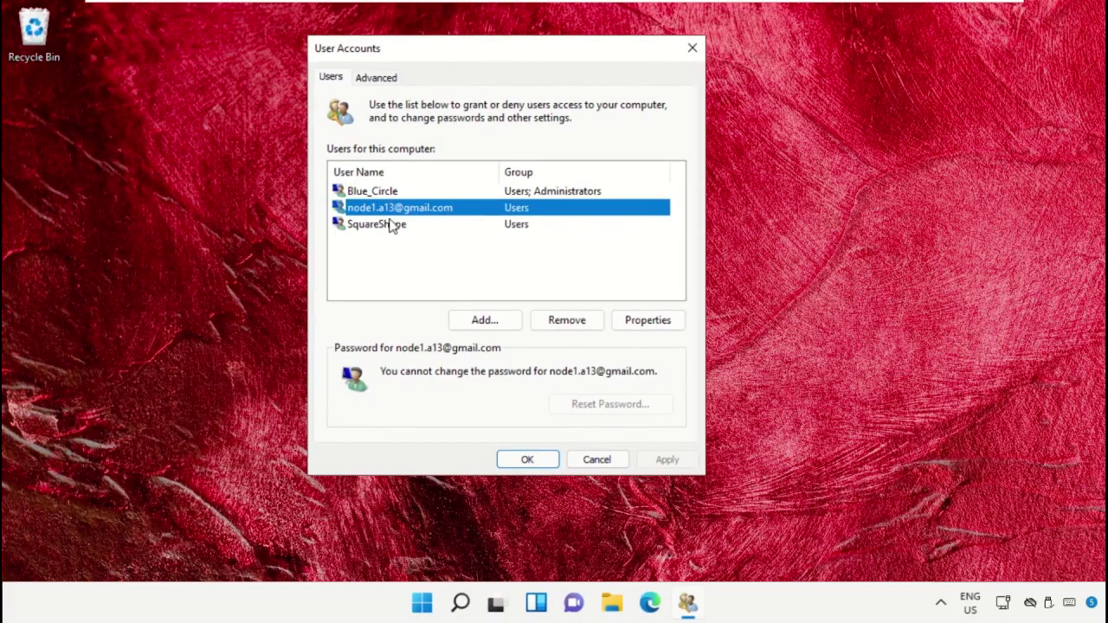
{"action": "left_click", "coordinate": [638, 319]}
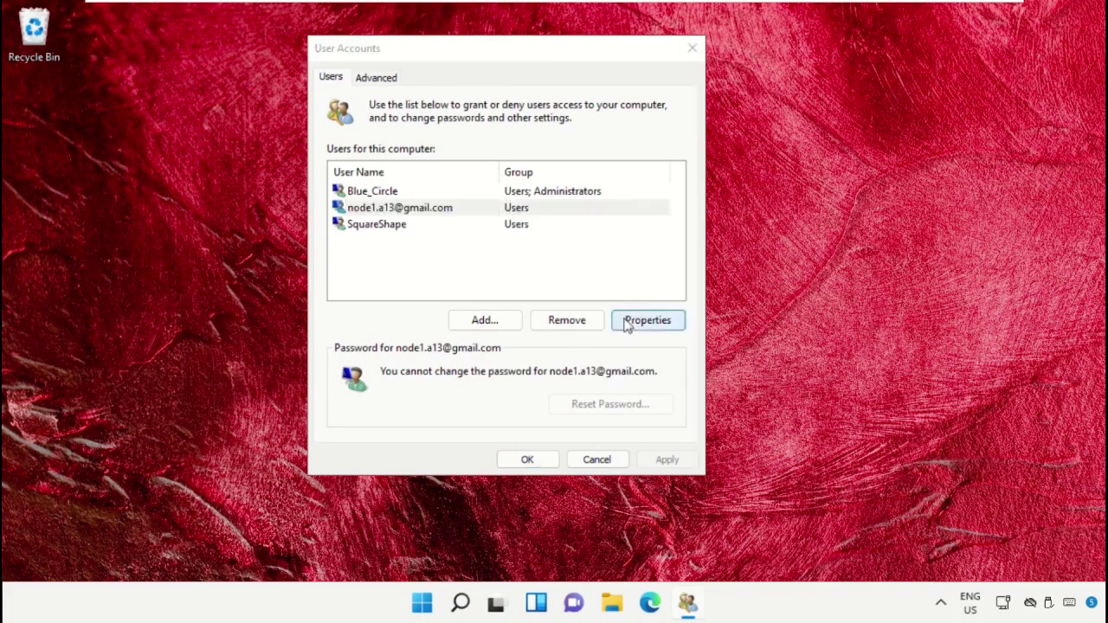
{"action": "left_click", "coordinate": [429, 144]}
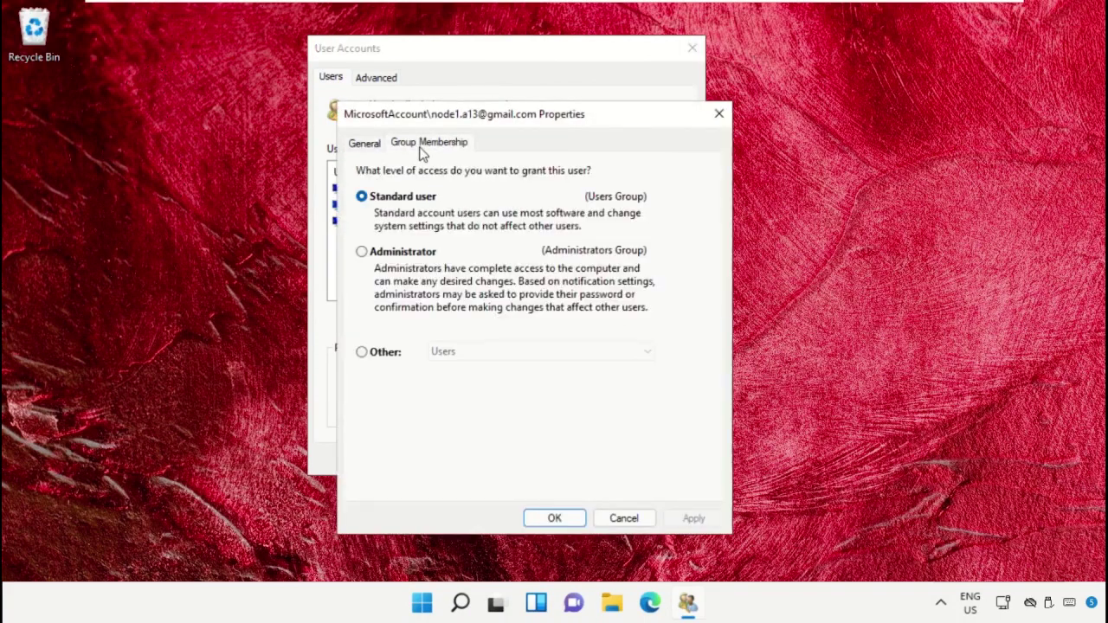
{"action": "left_click_drag", "start_coordinate": [446, 122], "coordinate": [418, 64]}
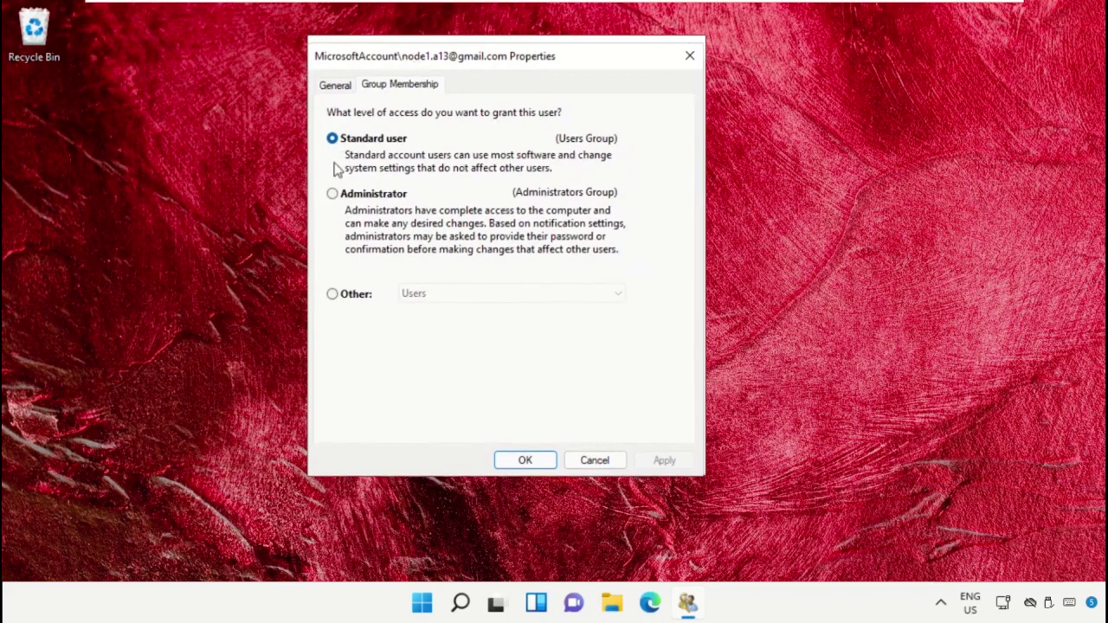
{"action": "left_click", "coordinate": [334, 194]}
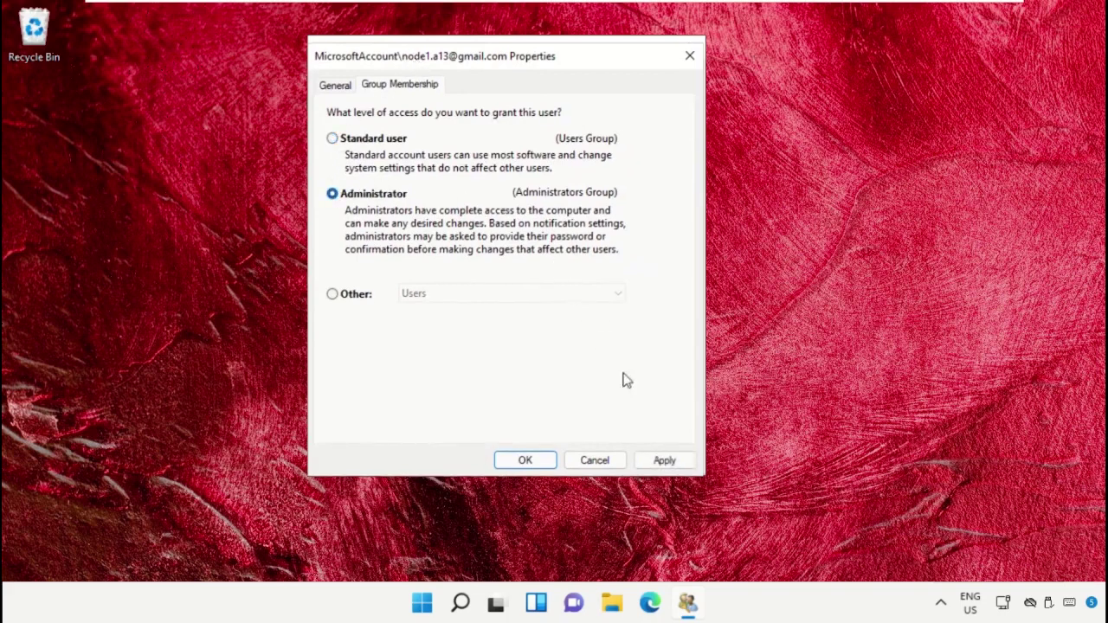
{"action": "left_click", "coordinate": [647, 460]}
{"action": "left_click", "coordinate": [523, 461]}
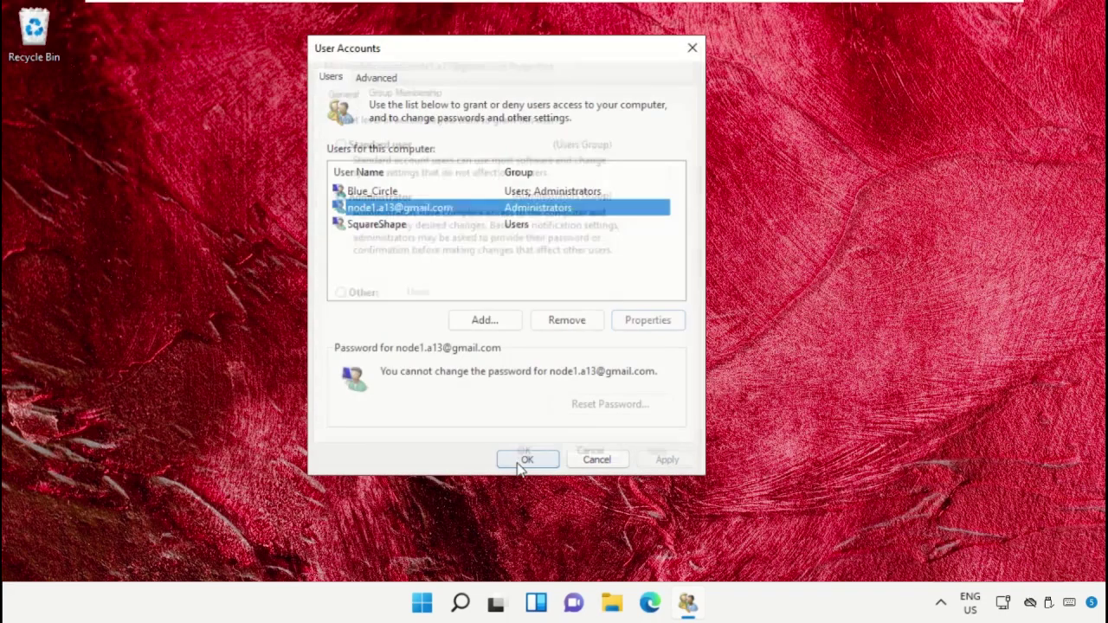
{"action": "left_click", "coordinate": [520, 461]}
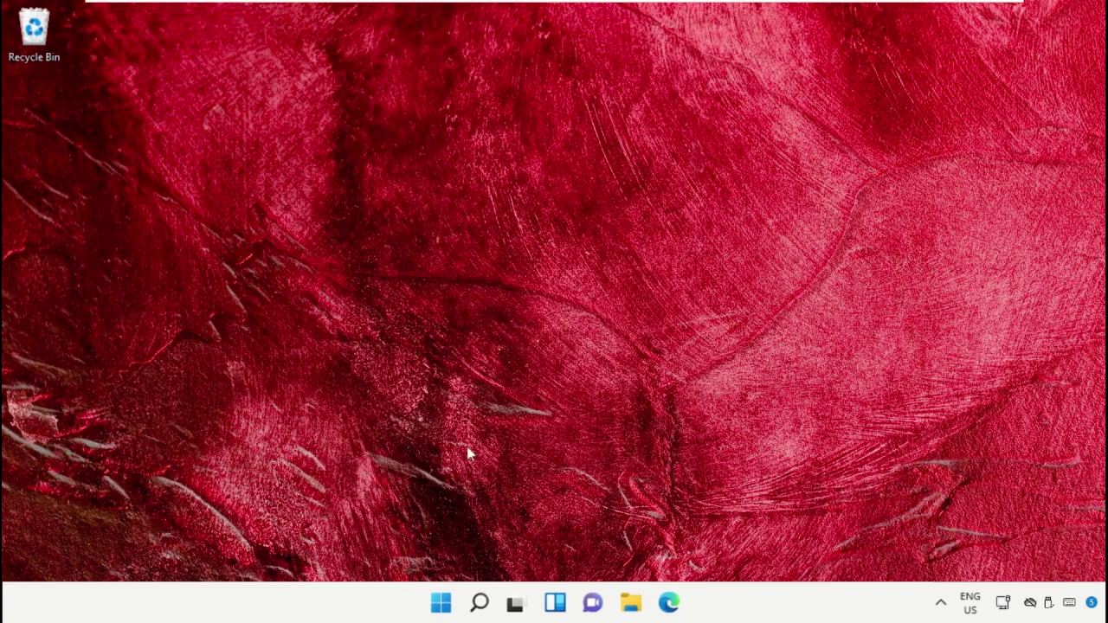
Search Windows for Cmd and open Command Prompt as administrator, approving the User Account Control request
{"action": "left_click", "coordinate": [477, 604]}
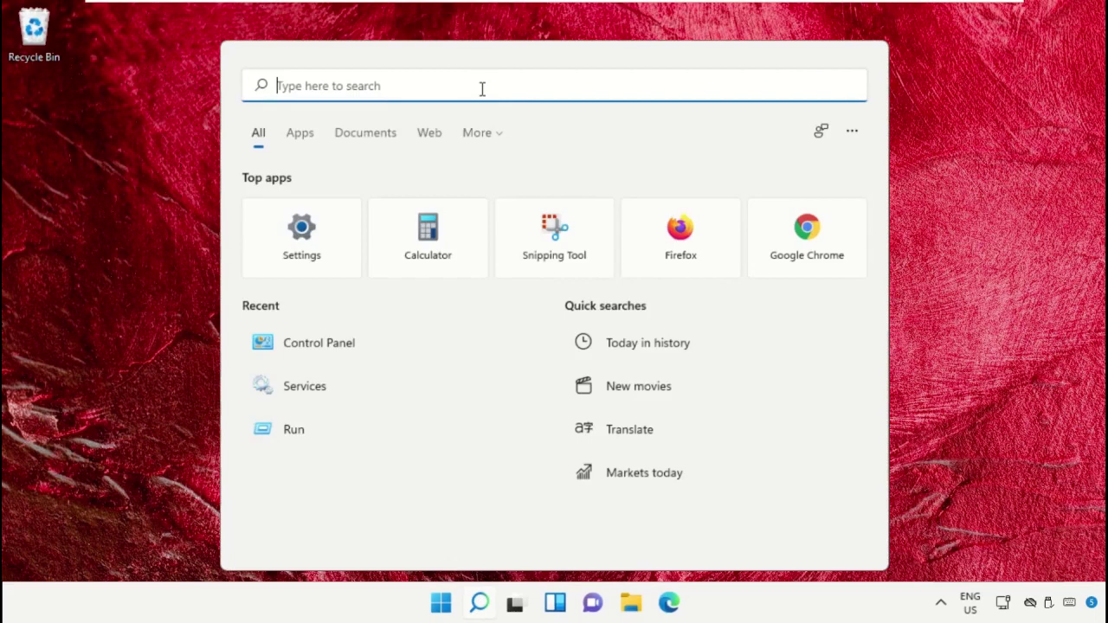
{"action": "type", "text": "Cmd"}
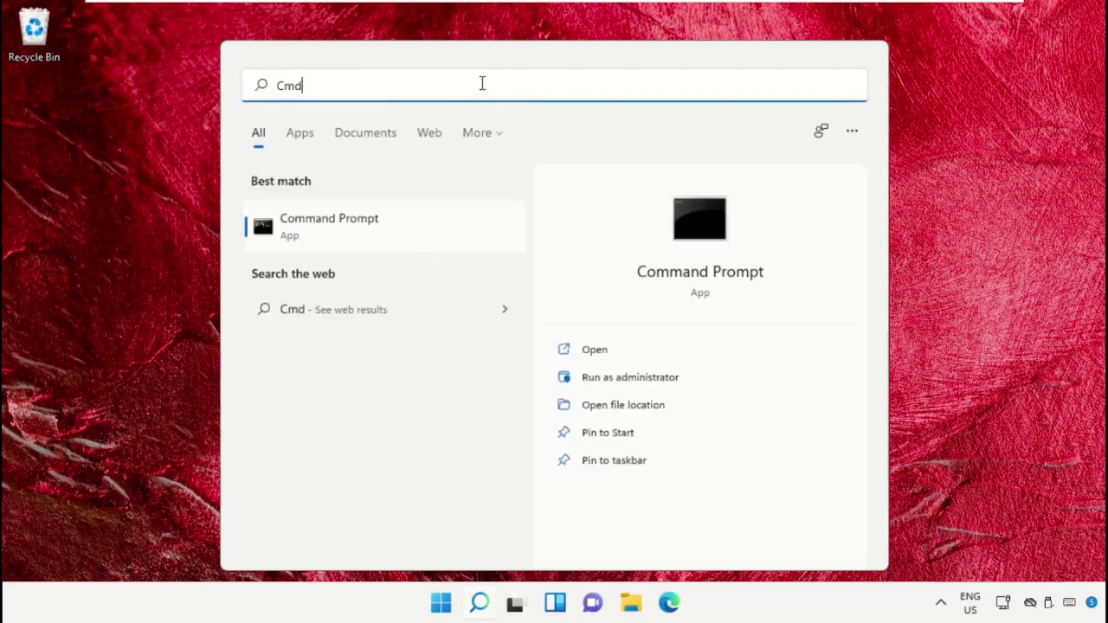
{"action": "right_click", "coordinate": [364, 241]}
{"action": "left_click", "coordinate": [412, 260]}
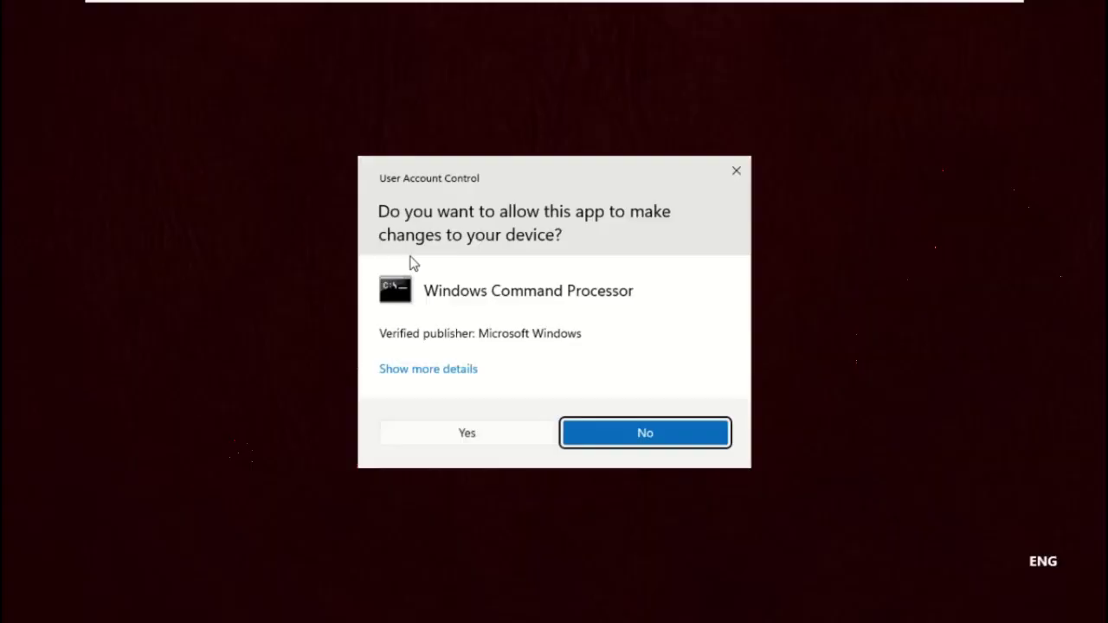
{"action": "left_click", "coordinate": [452, 434]}
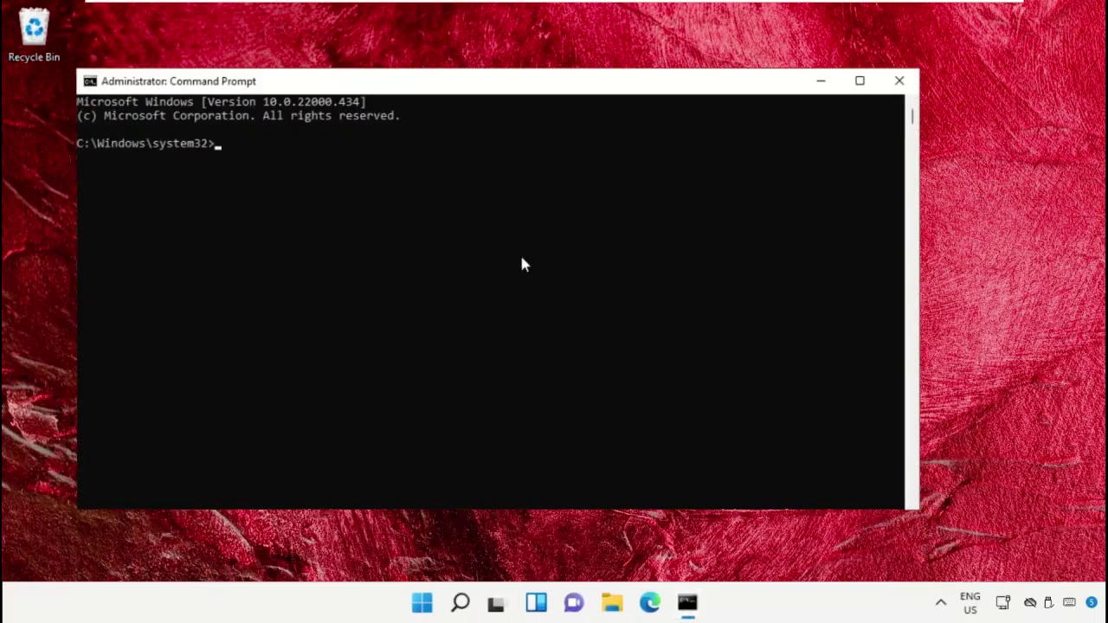
Run net user administrator c:/active:yes in the Command Prompt and close its window
{"action": "left_click_drag", "start_coordinate": [523, 95], "coordinate": [569, 83]}
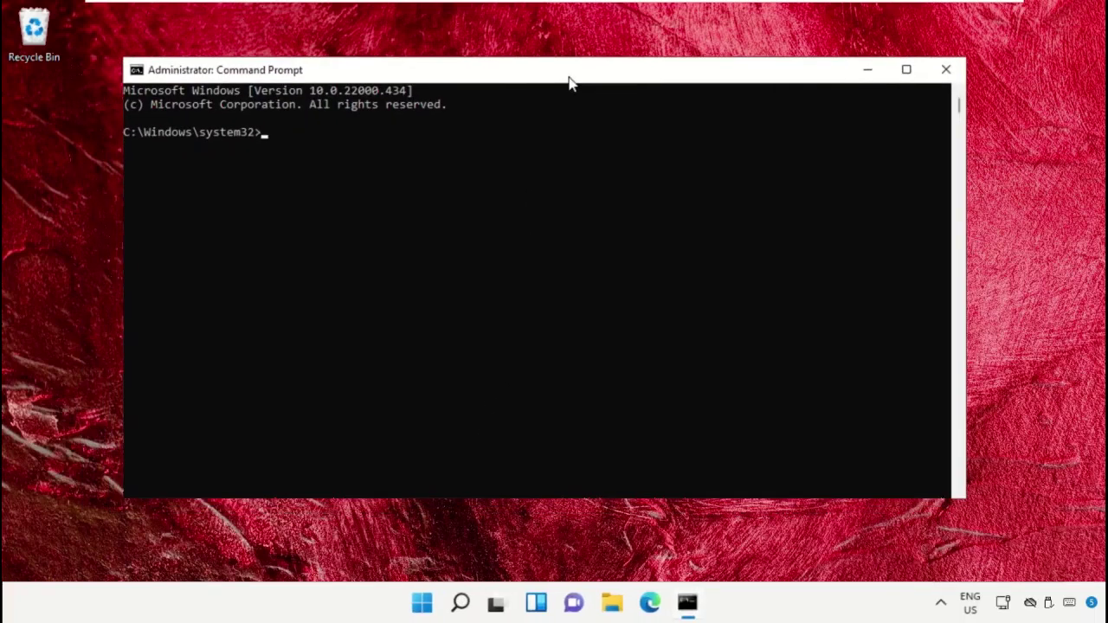
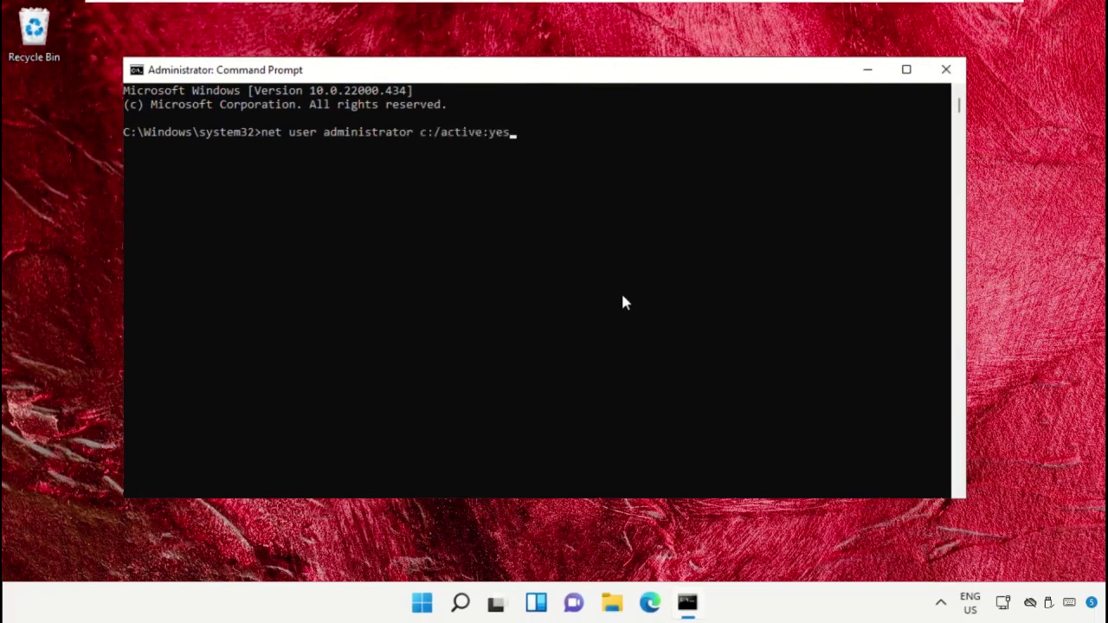
{"action": "key", "text": "Return"}
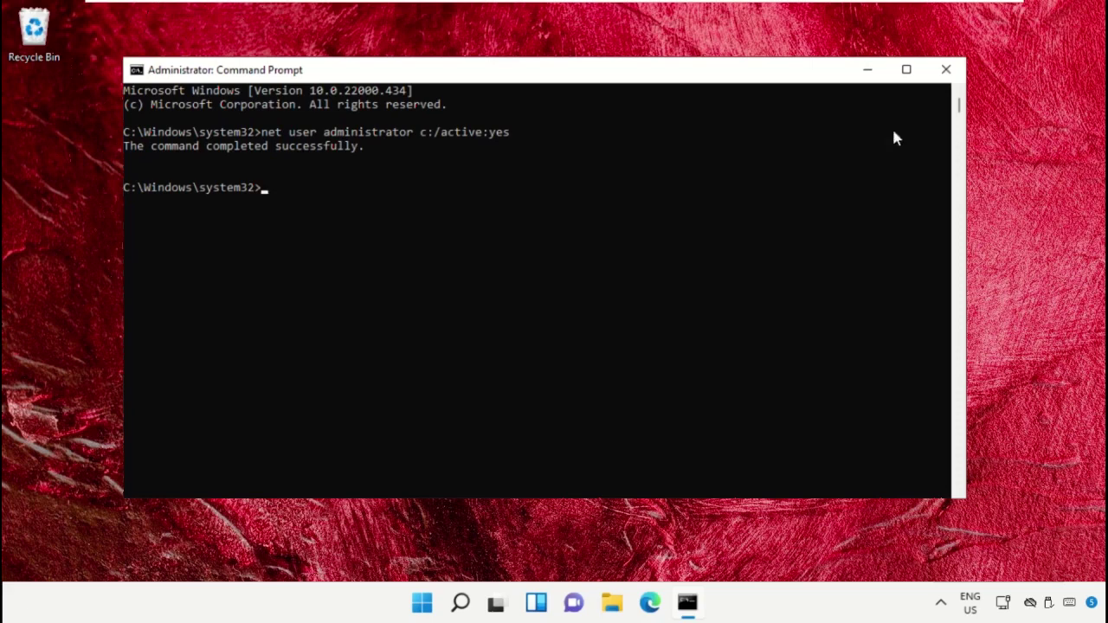
{"action": "left_click", "coordinate": [946, 69]}
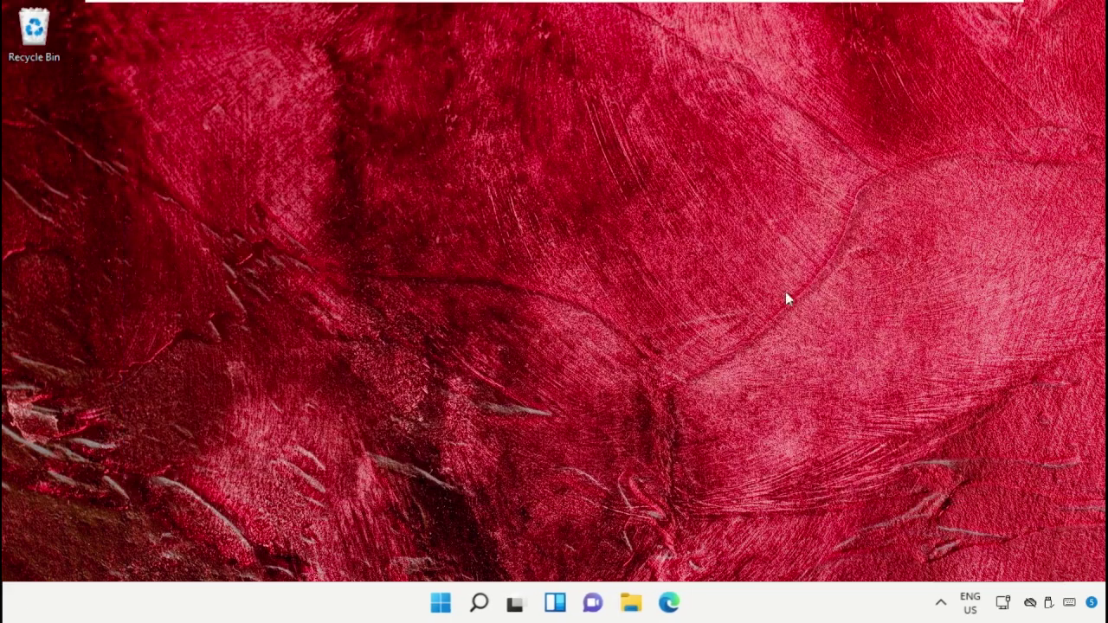
Create a new folder on the desktop and name it Problematic Folder
{"action": "right_click", "coordinate": [449, 152]}
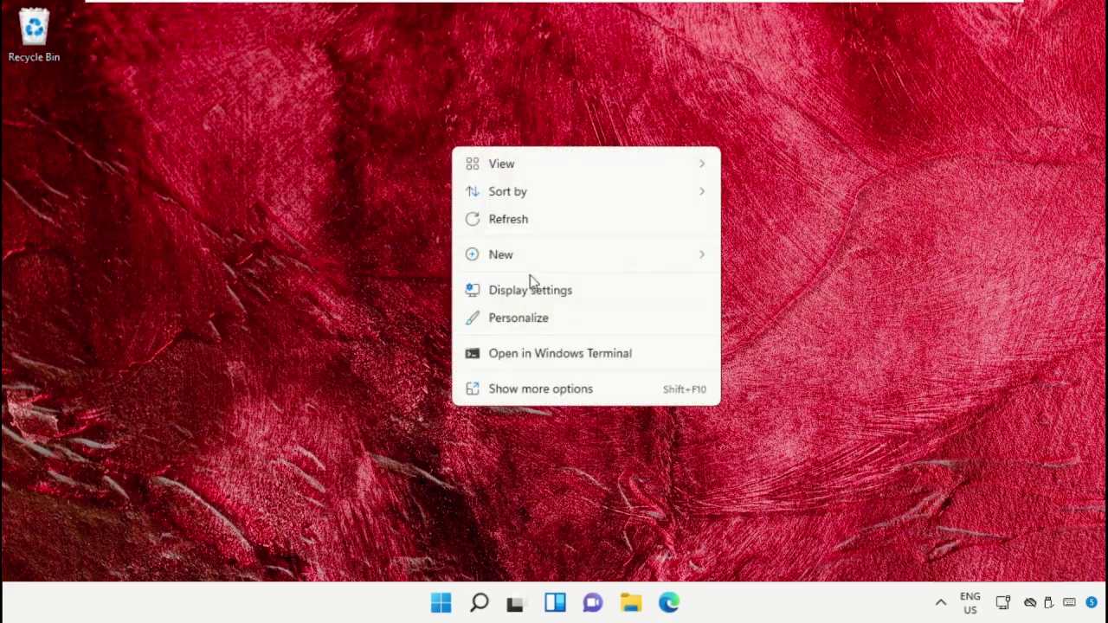
{"action": "mouse_move", "coordinate": [657, 259]}
{"action": "left_click", "coordinate": [737, 256]}
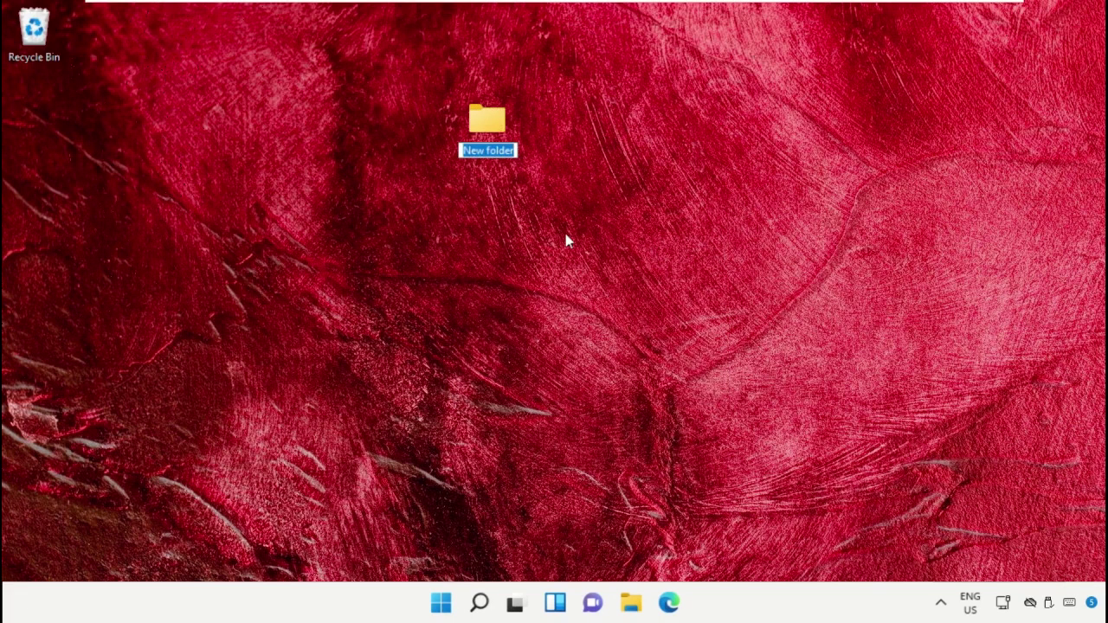
{"action": "type", "text": "Problematic Folder"}
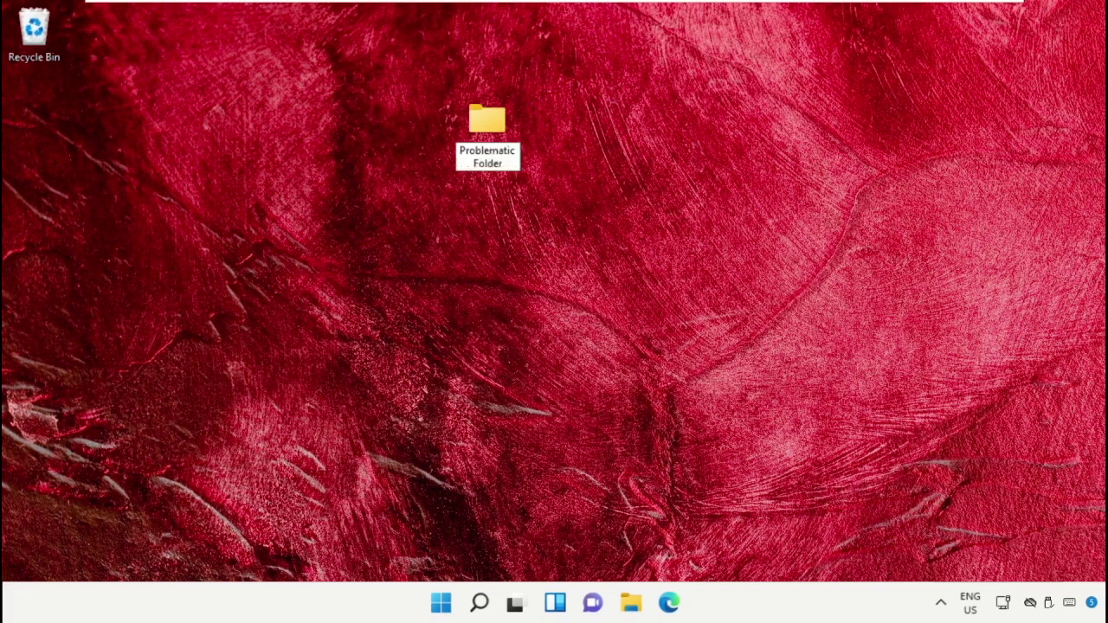
{"action": "key", "text": "Return"}
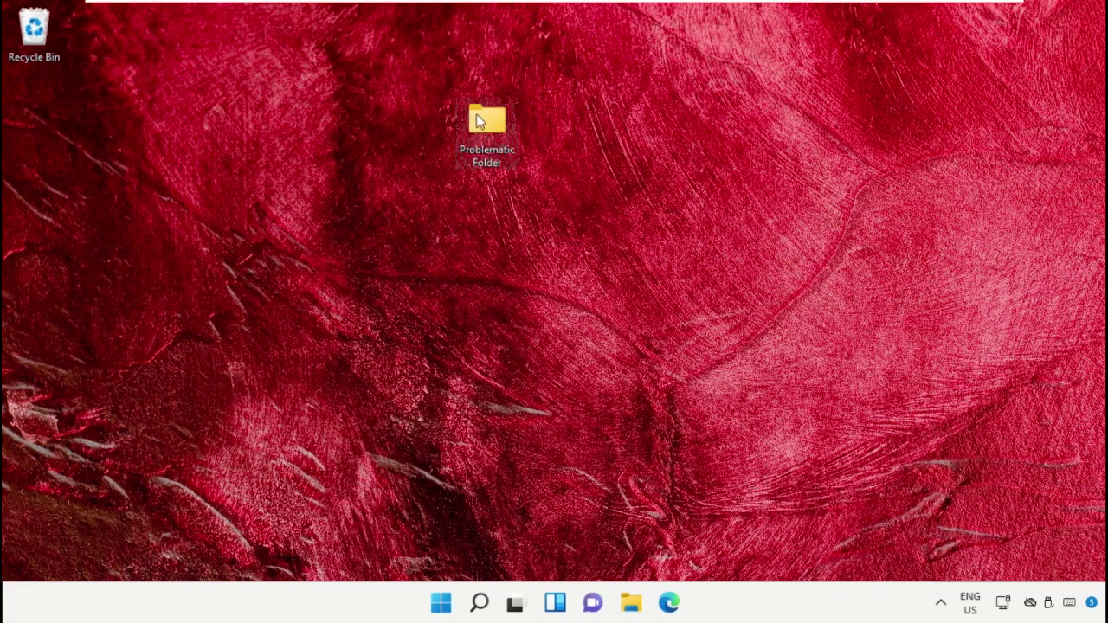
Open Problematic Folder's security permissions for editing and add the Everyone group, checking the name before confirming
{"action": "right_click", "coordinate": [475, 115]}
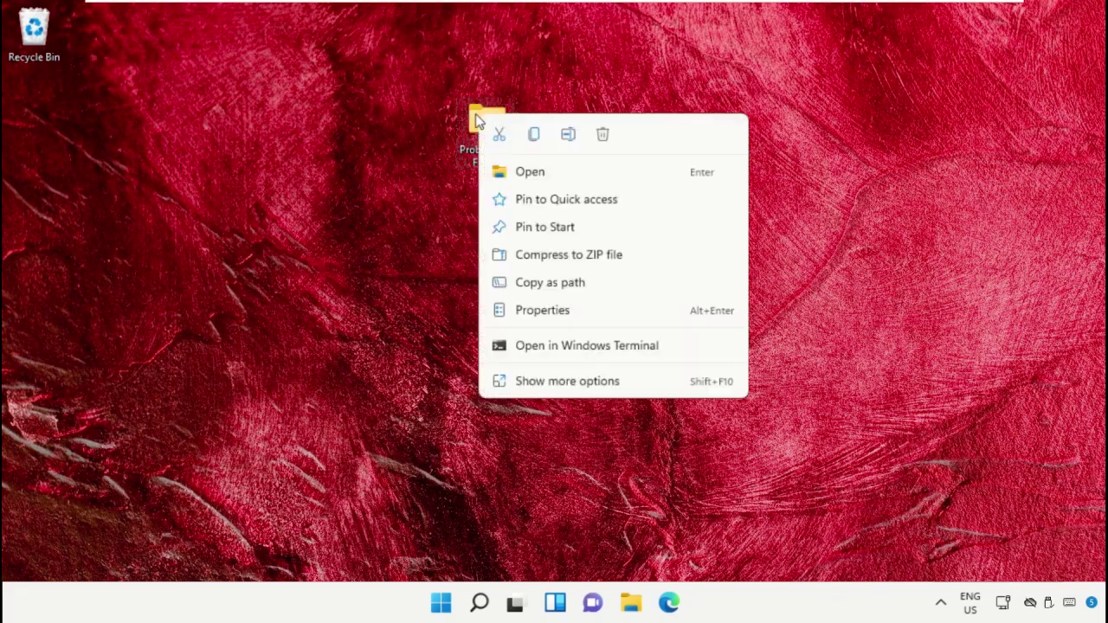
{"action": "left_click", "coordinate": [575, 310]}
{"action": "left_click_drag", "start_coordinate": [640, 149], "coordinate": [283, 54]}
{"action": "left_click", "coordinate": [242, 77]}
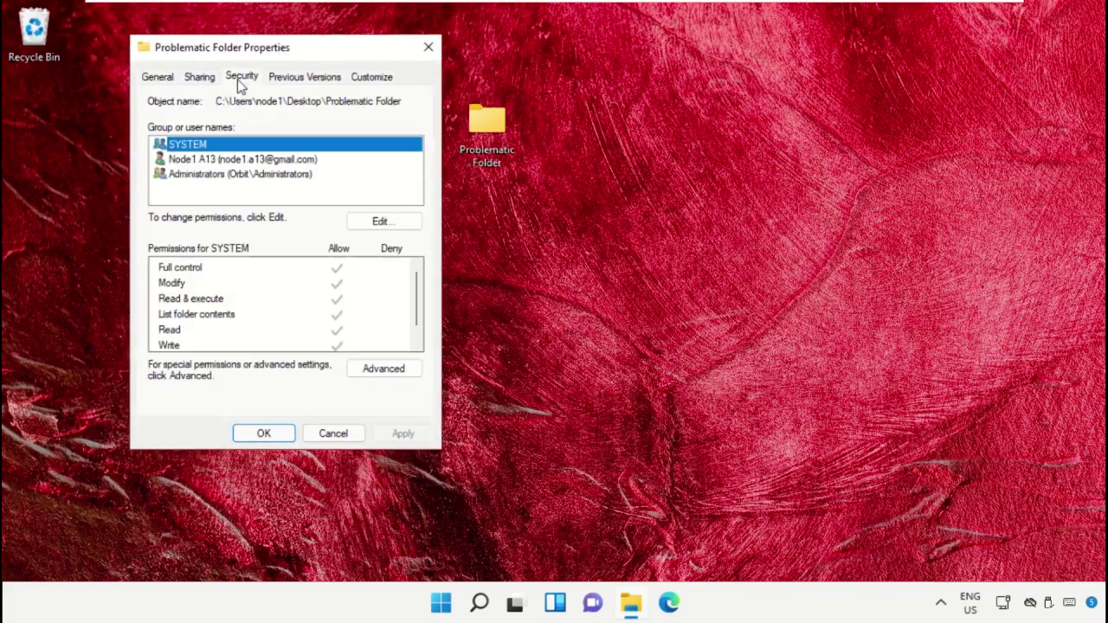
{"action": "left_click", "coordinate": [381, 221]}
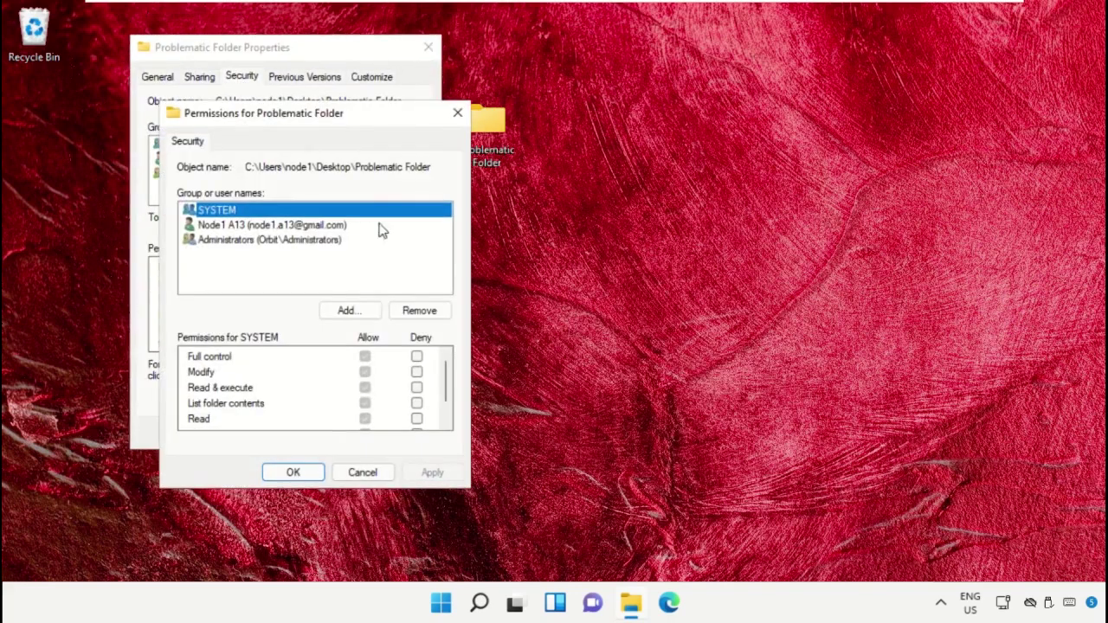
{"action": "left_click_drag", "start_coordinate": [353, 127], "coordinate": [322, 68]}
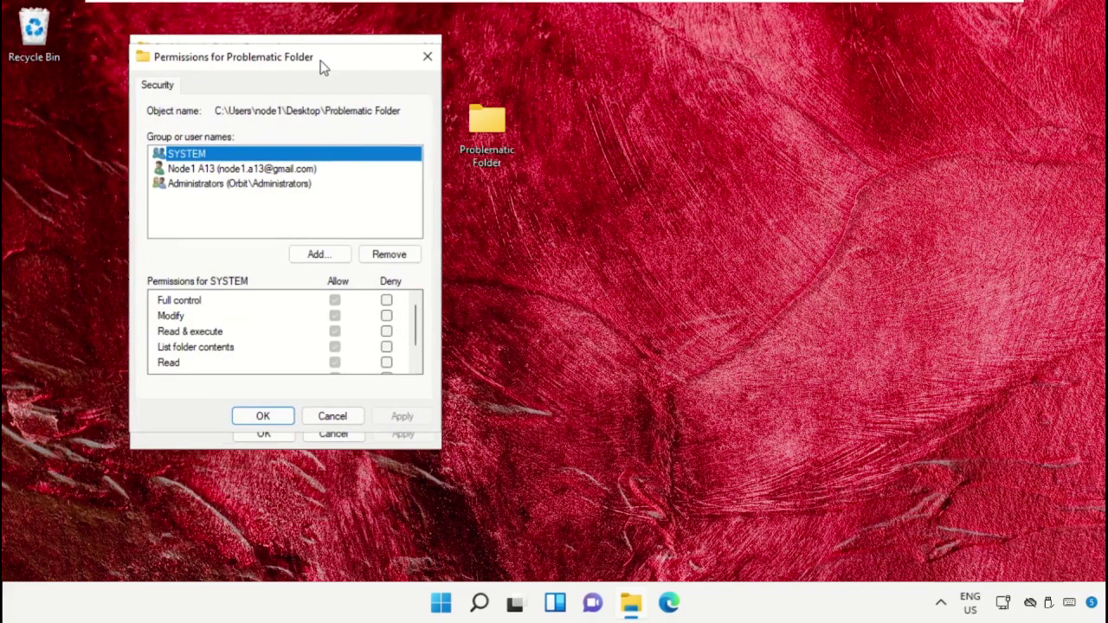
{"action": "left_click", "coordinate": [331, 254]}
{"action": "type", "text": "Everyone"}
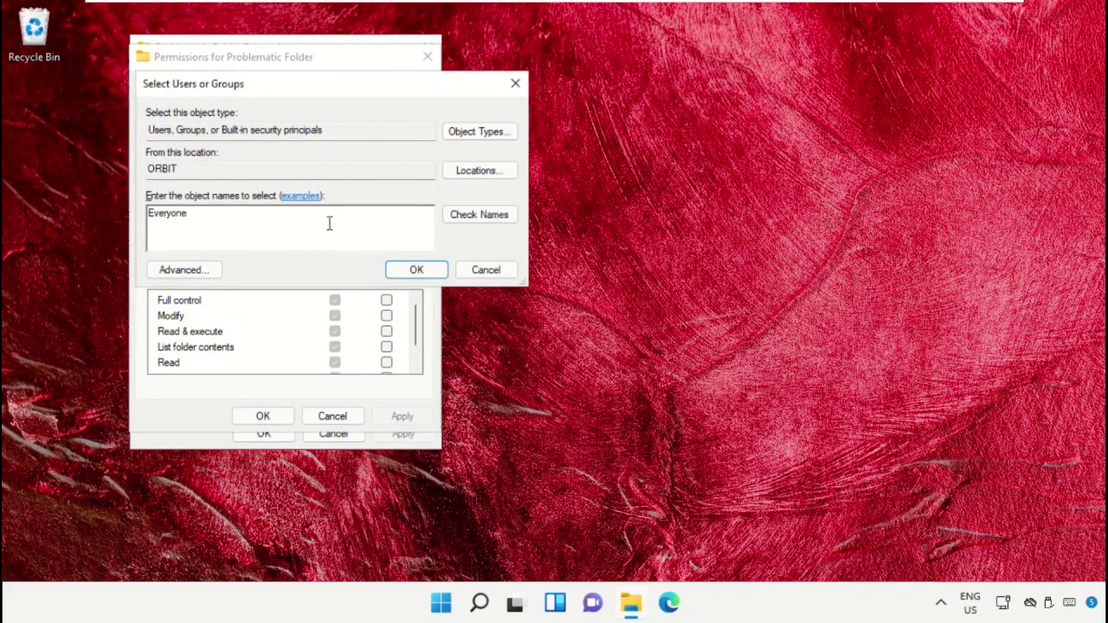
{"action": "left_click", "coordinate": [459, 220]}
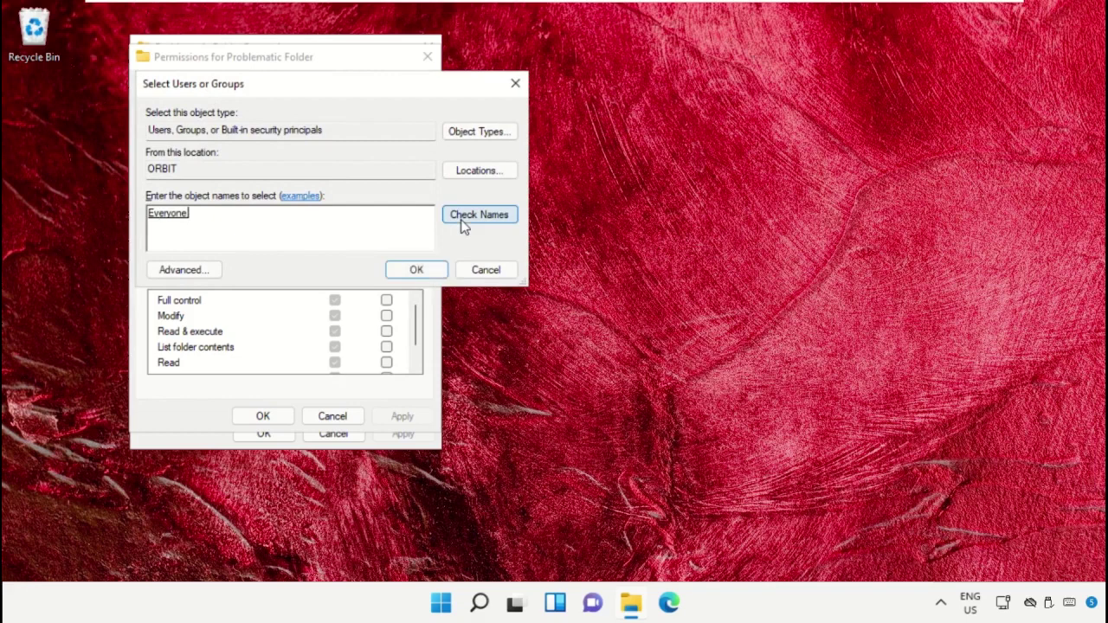
{"action": "left_click", "coordinate": [430, 271]}
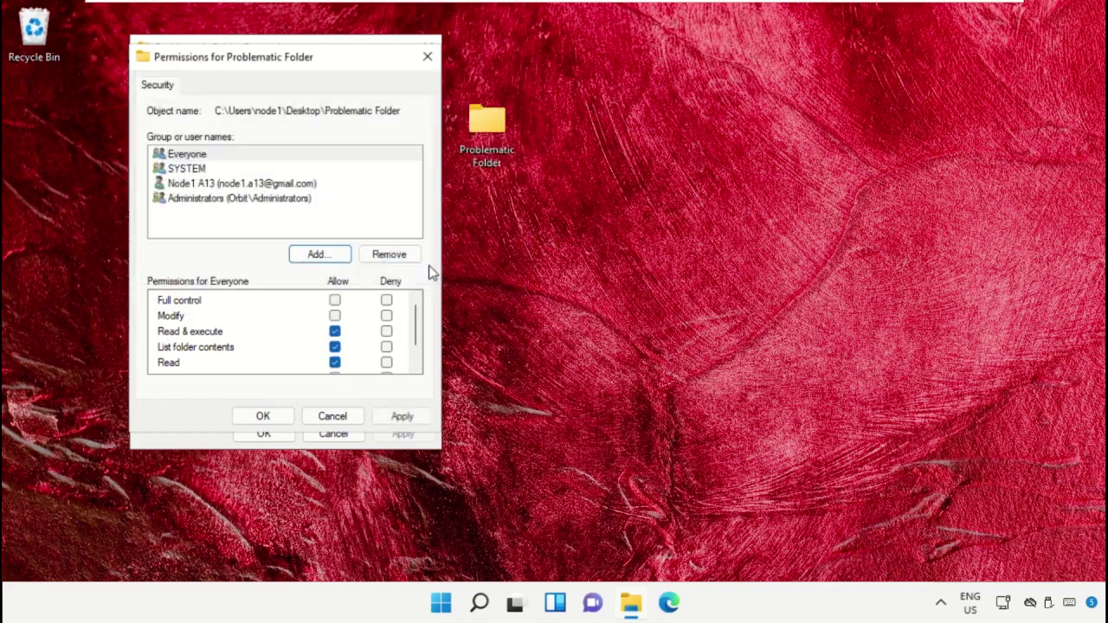
Allow Everyone full control of Problematic Folder, apply the permissions, and close the folder's properties
{"action": "left_click", "coordinate": [335, 301]}
{"action": "left_click", "coordinate": [398, 417]}
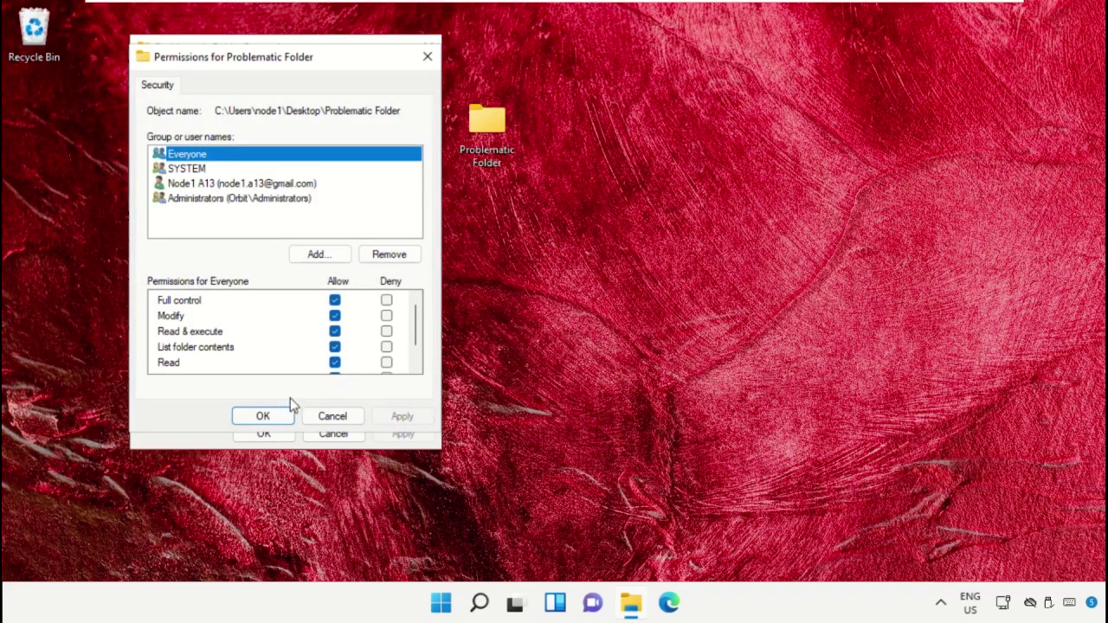
{"action": "left_click", "coordinate": [268, 420]}
{"action": "left_click", "coordinate": [271, 433]}
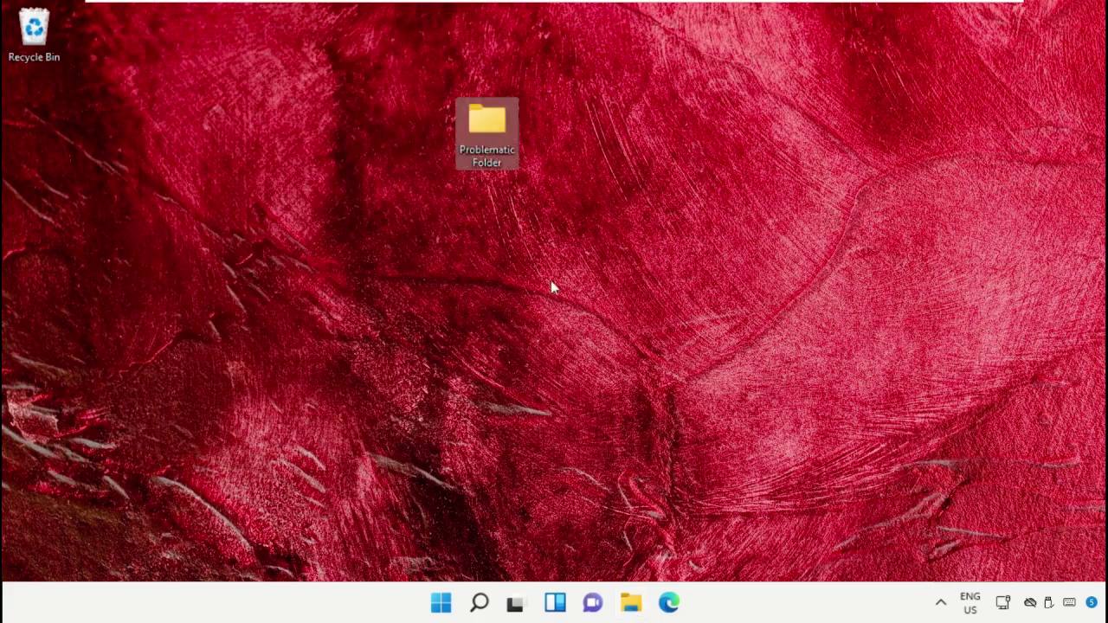
{"action": "left_click", "coordinate": [552, 288]}
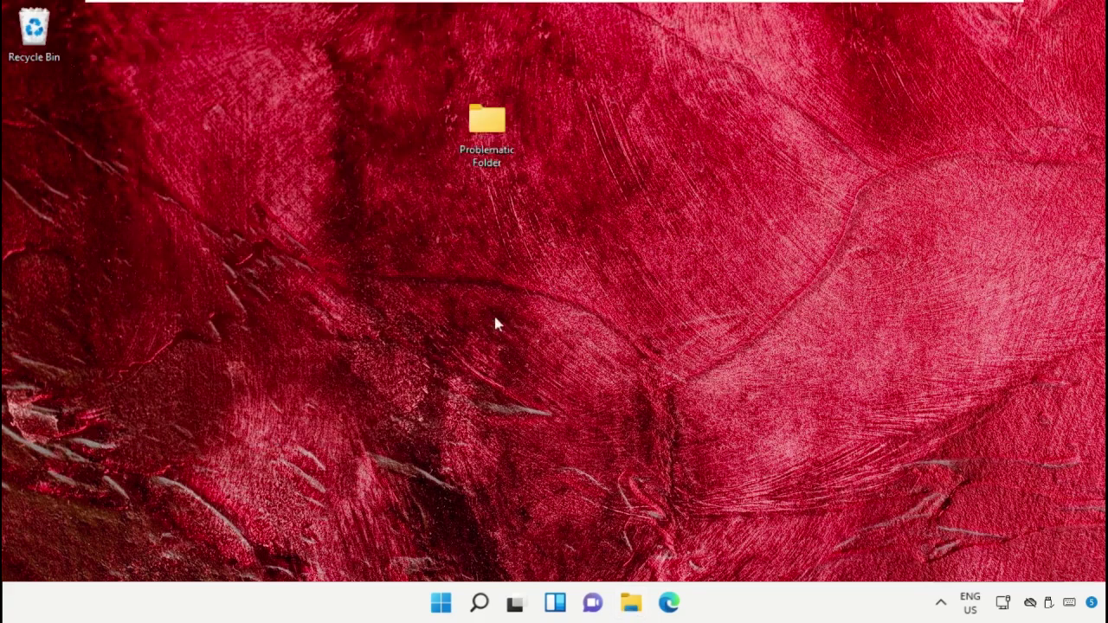
Reopen Problematic Folder's properties and bring up its advanced security settings
{"action": "right_click", "coordinate": [485, 150]}
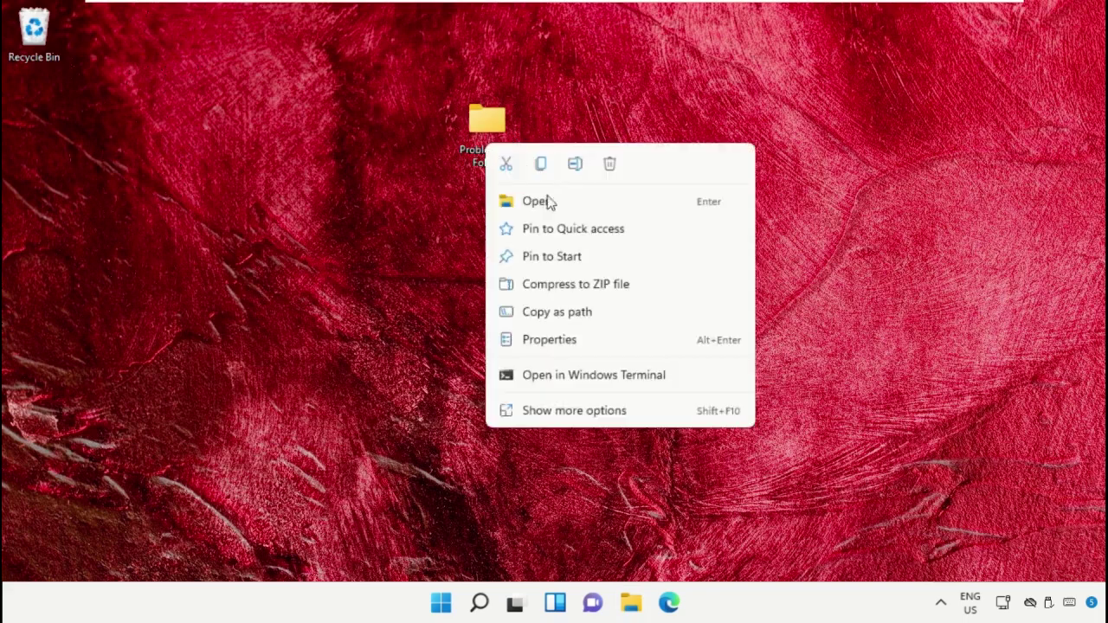
{"action": "left_click", "coordinate": [559, 336]}
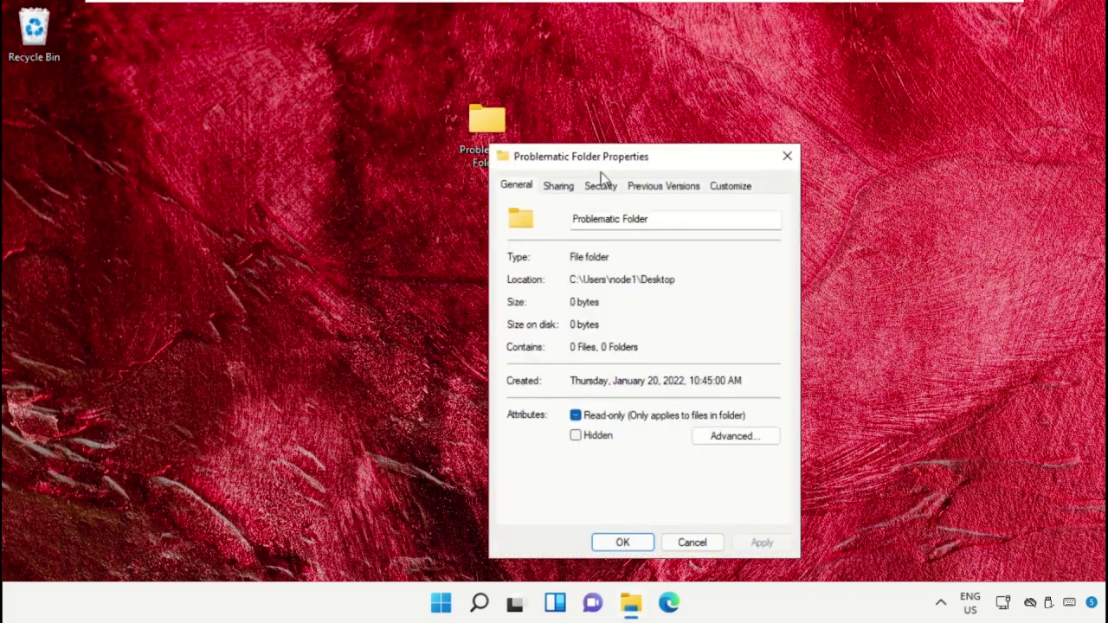
{"action": "left_click_drag", "start_coordinate": [603, 165], "coordinate": [233, 44]}
{"action": "left_click", "coordinate": [233, 66]}
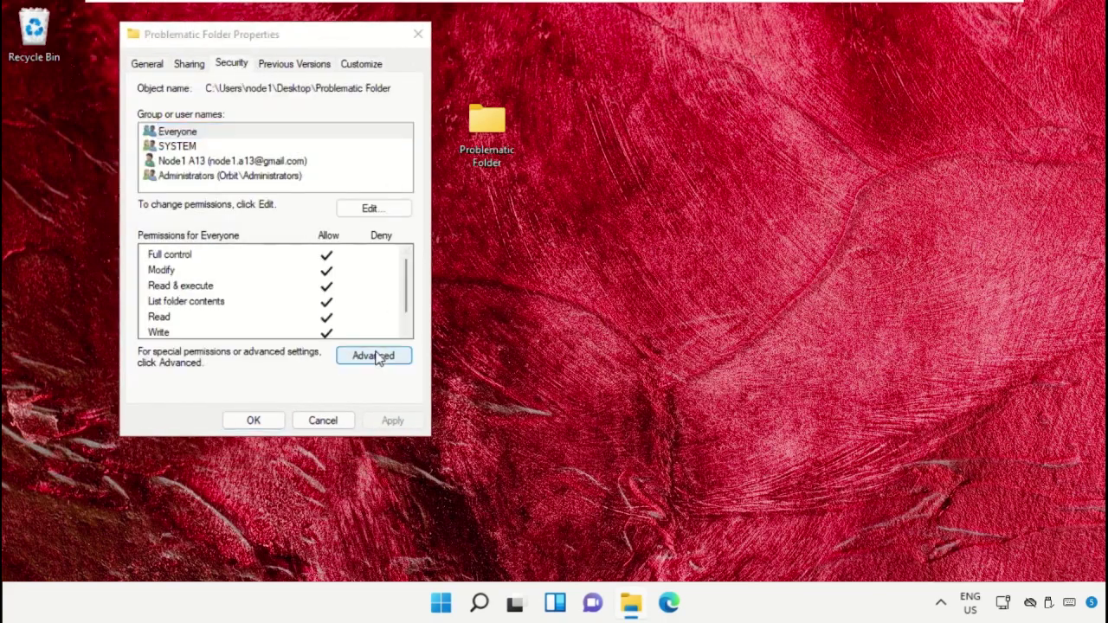
{"action": "left_click", "coordinate": [373, 356]}
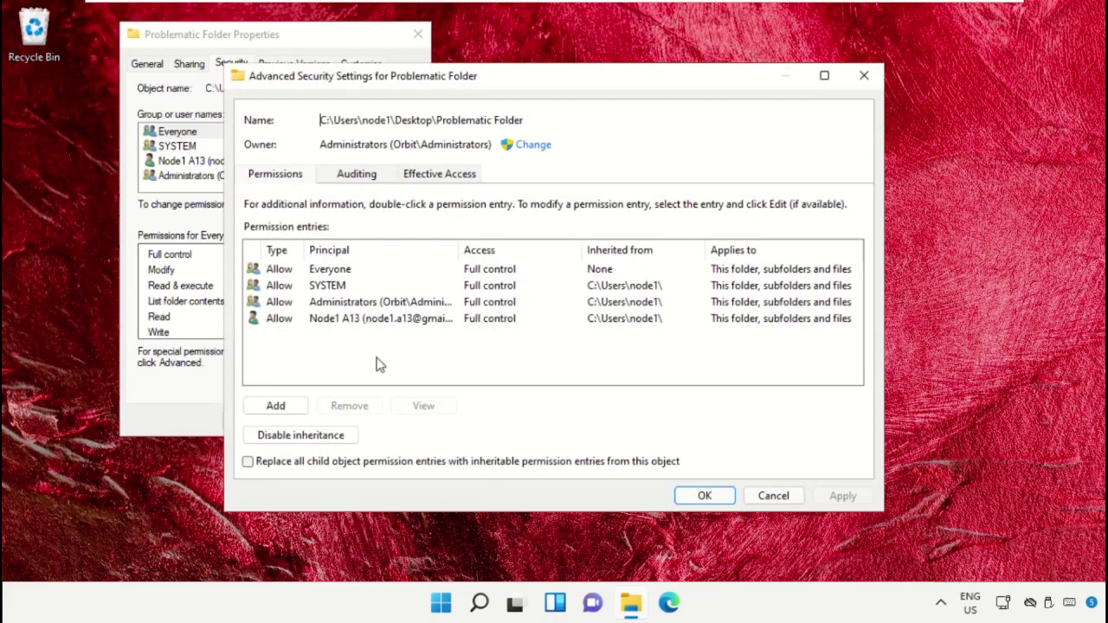
Change the owner of Problematic Folder to Everyone, picking the group from an advanced search of all users and groups
{"action": "left_click", "coordinate": [533, 147]}
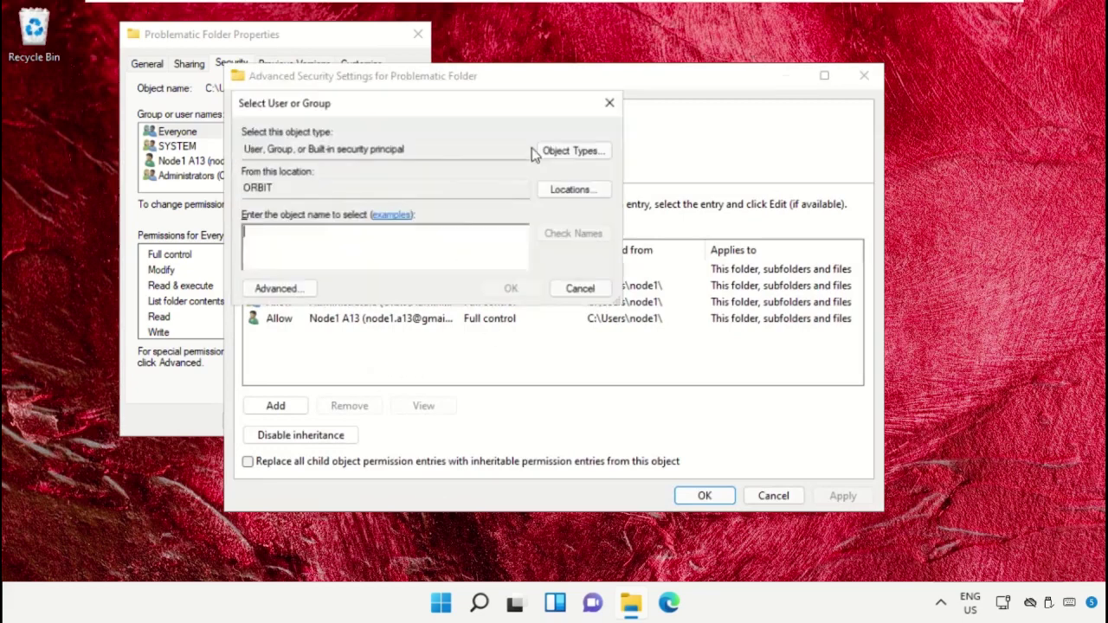
{"action": "left_click", "coordinate": [291, 291]}
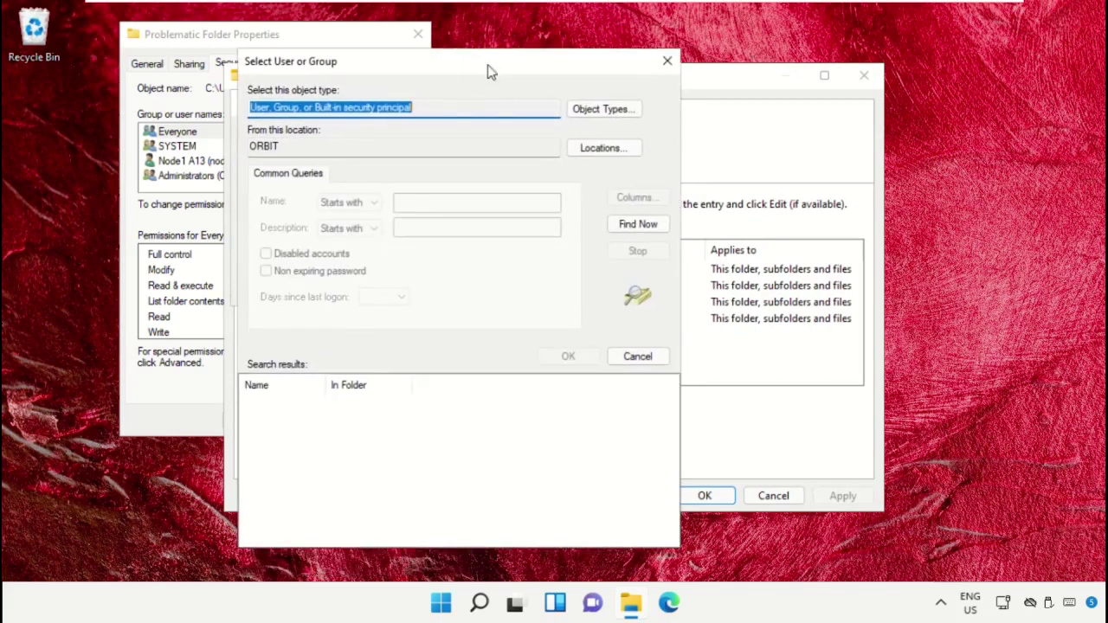
{"action": "left_click", "coordinate": [655, 226]}
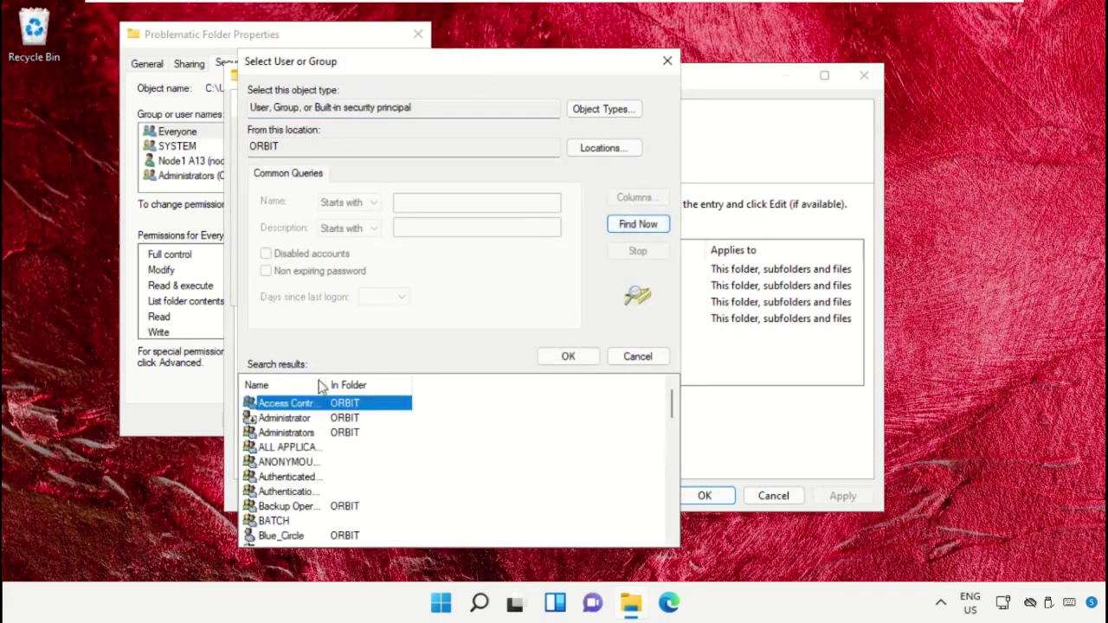
{"action": "left_click_drag", "start_coordinate": [322, 387], "coordinate": [506, 379]}
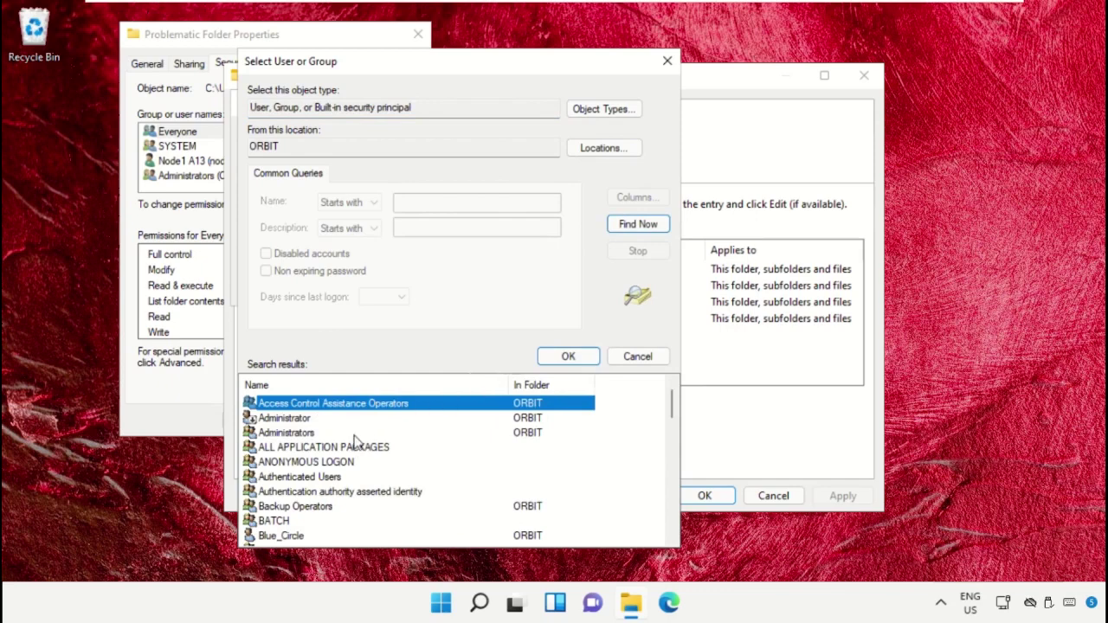
{"action": "scroll", "coordinate": [355, 442], "scroll_direction": "down", "scroll_amount": 2}
{"action": "scroll", "coordinate": [355, 442], "scroll_direction": "down", "scroll_amount": 3}
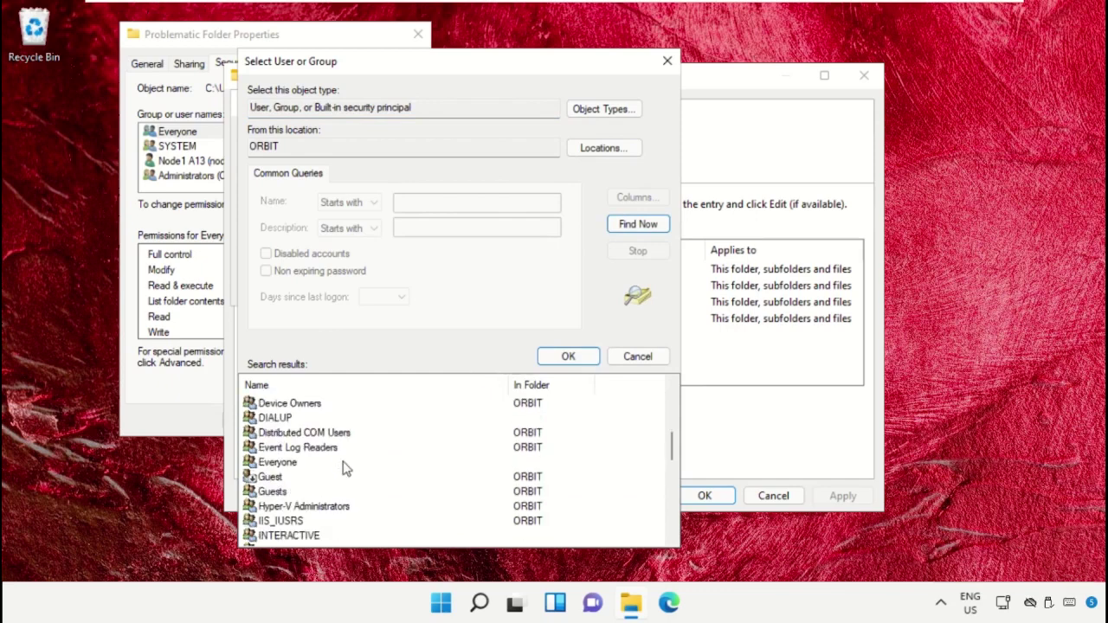
{"action": "left_click", "coordinate": [291, 466]}
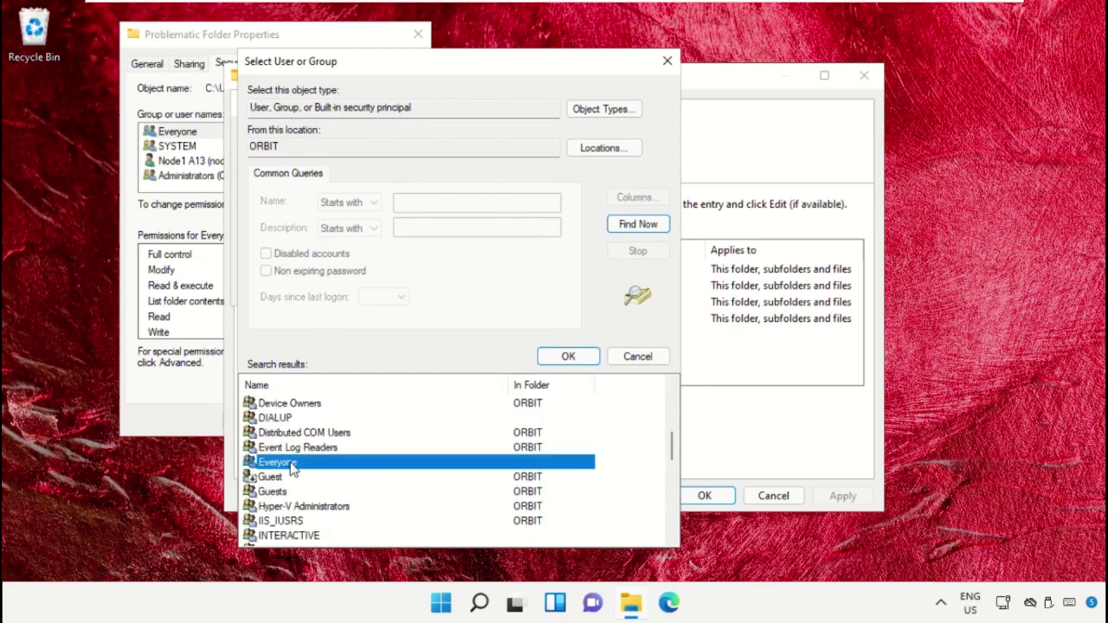
{"action": "left_click", "coordinate": [543, 358]}
{"action": "left_click", "coordinate": [508, 289]}
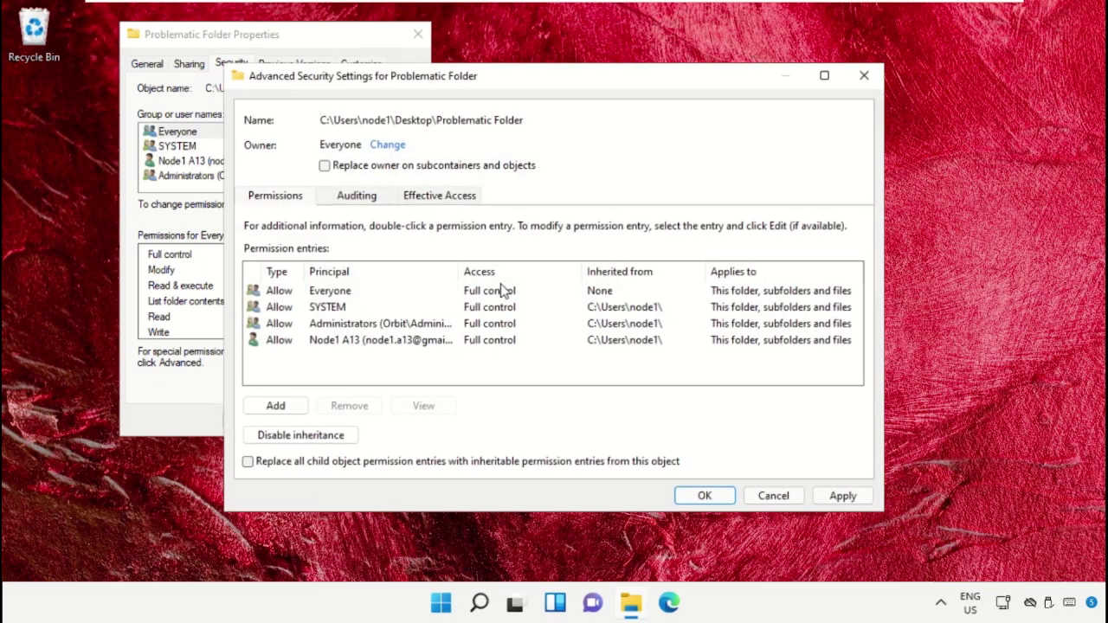
Confirm the Everyone permission entry with Full control, then save the advanced security settings and close the folder's properties
{"action": "left_click", "coordinate": [343, 295]}
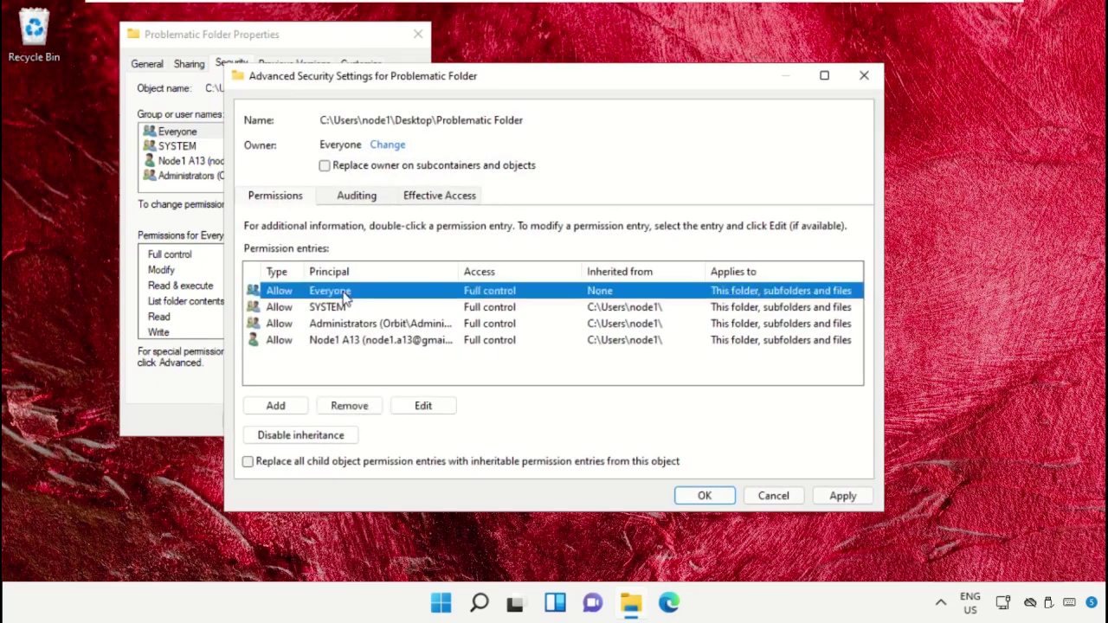
{"action": "left_click", "coordinate": [421, 405]}
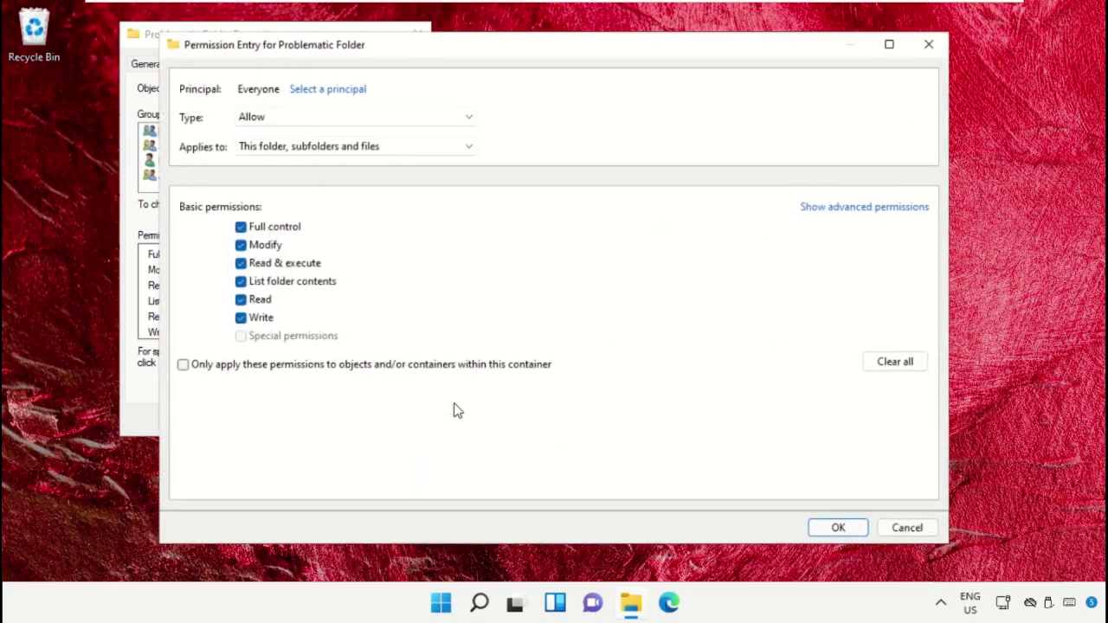
{"action": "left_click", "coordinate": [242, 230]}
{"action": "left_click", "coordinate": [836, 529]}
{"action": "left_click", "coordinate": [704, 495]}
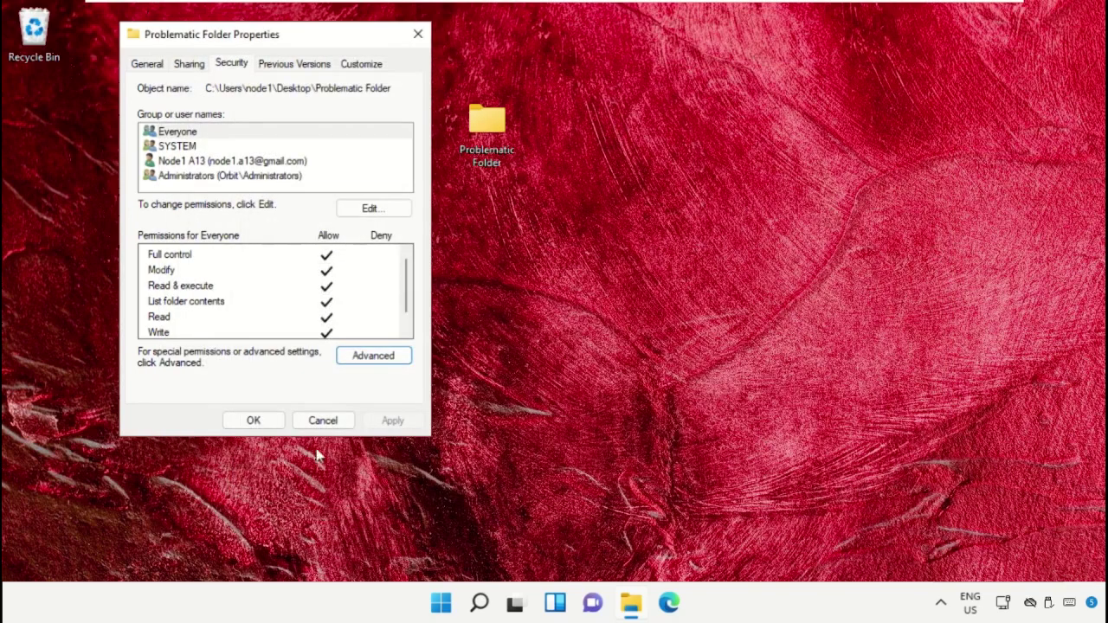
{"action": "left_click", "coordinate": [248, 419]}
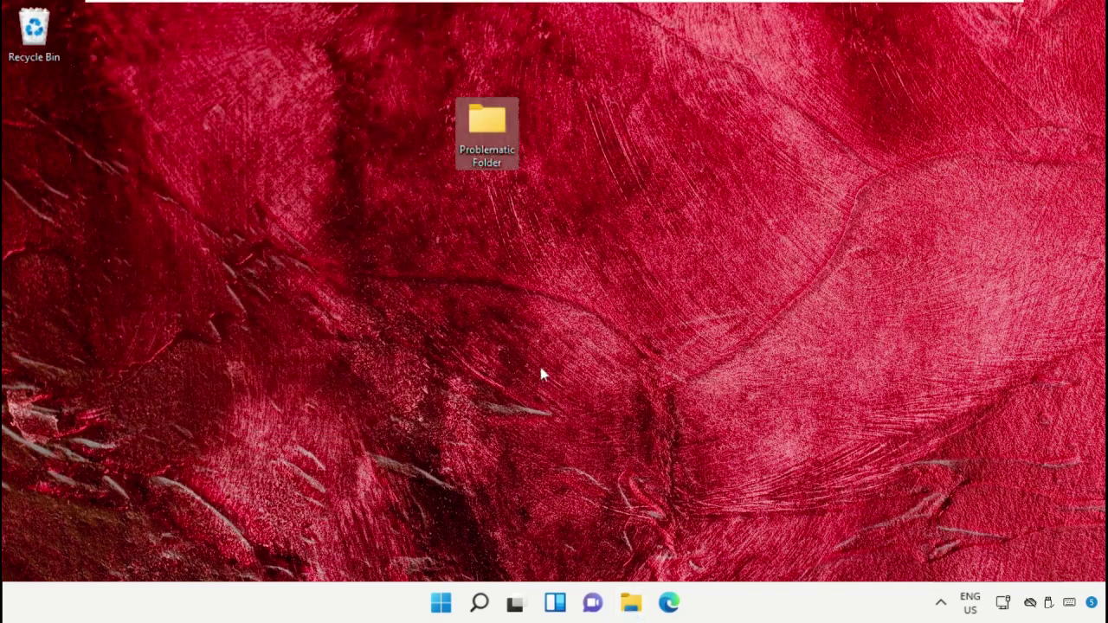
Delete Problematic Folder from the desktop
{"action": "left_click", "coordinate": [555, 279]}
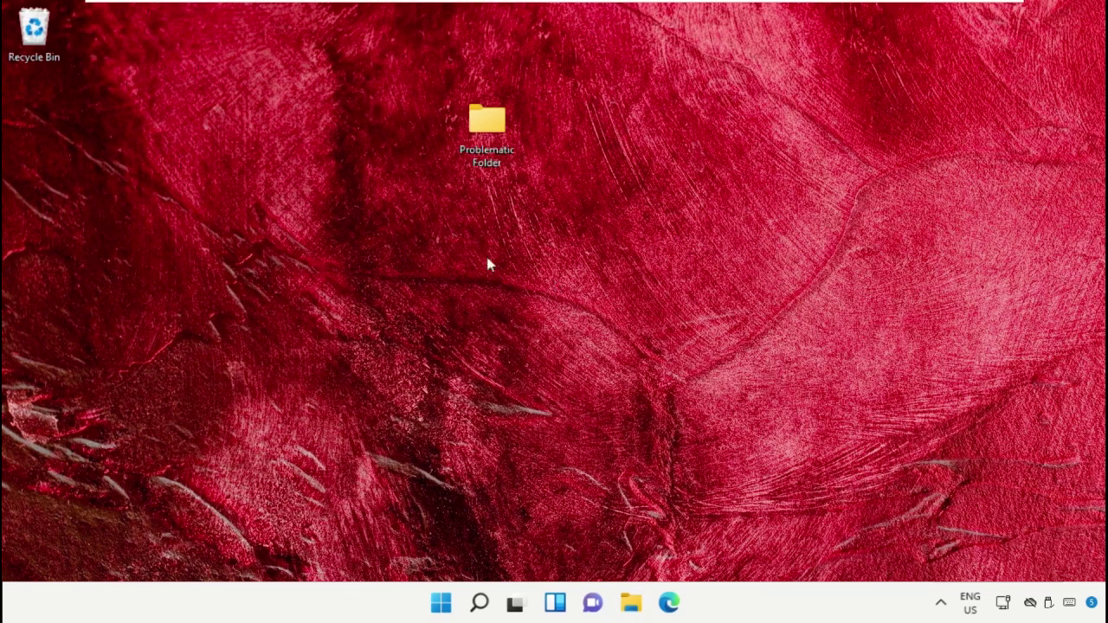
{"action": "right_click", "coordinate": [486, 148]}
{"action": "left_click", "coordinate": [610, 161]}
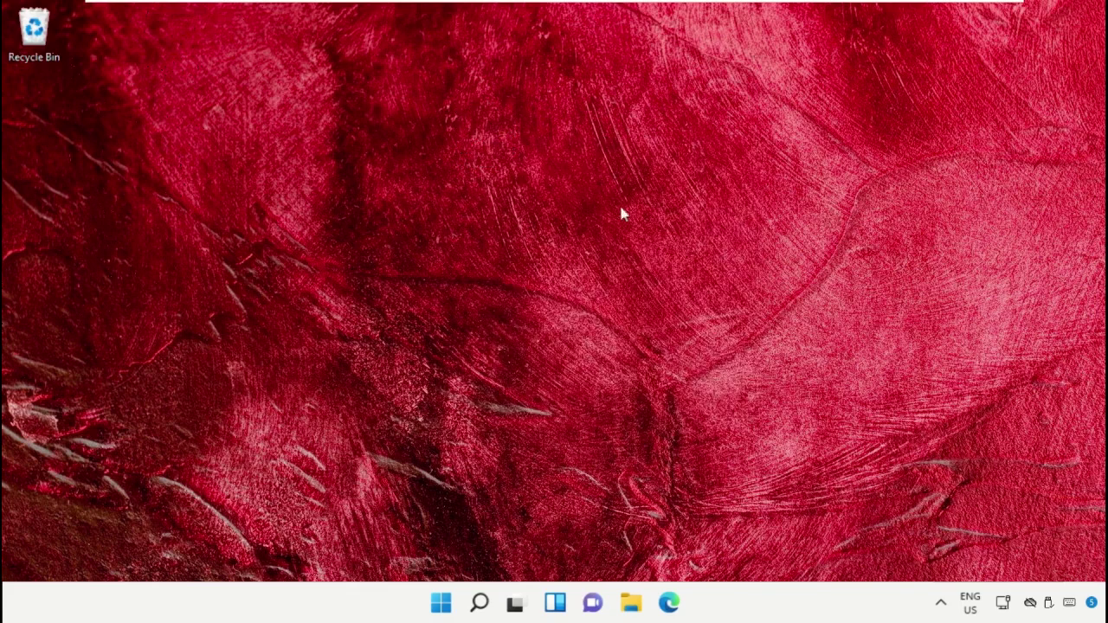
Search Windows for Cmd and run Command Prompt as administrator, approving the User Account Control request
{"action": "left_click", "coordinate": [481, 606]}
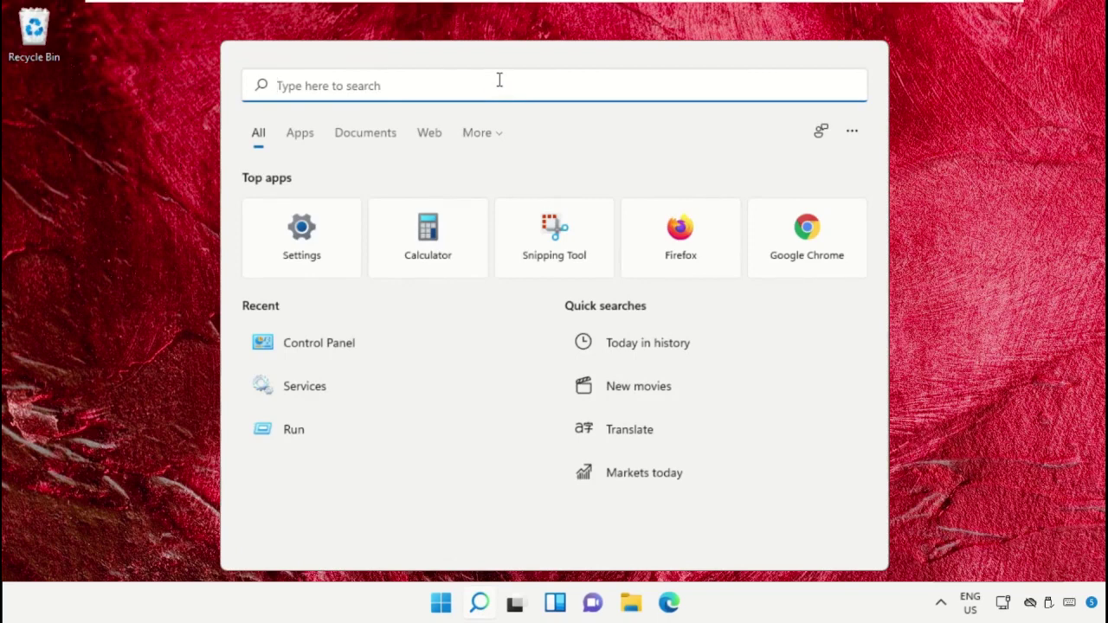
{"action": "type", "text": "Cmd"}
{"action": "right_click", "coordinate": [351, 223]}
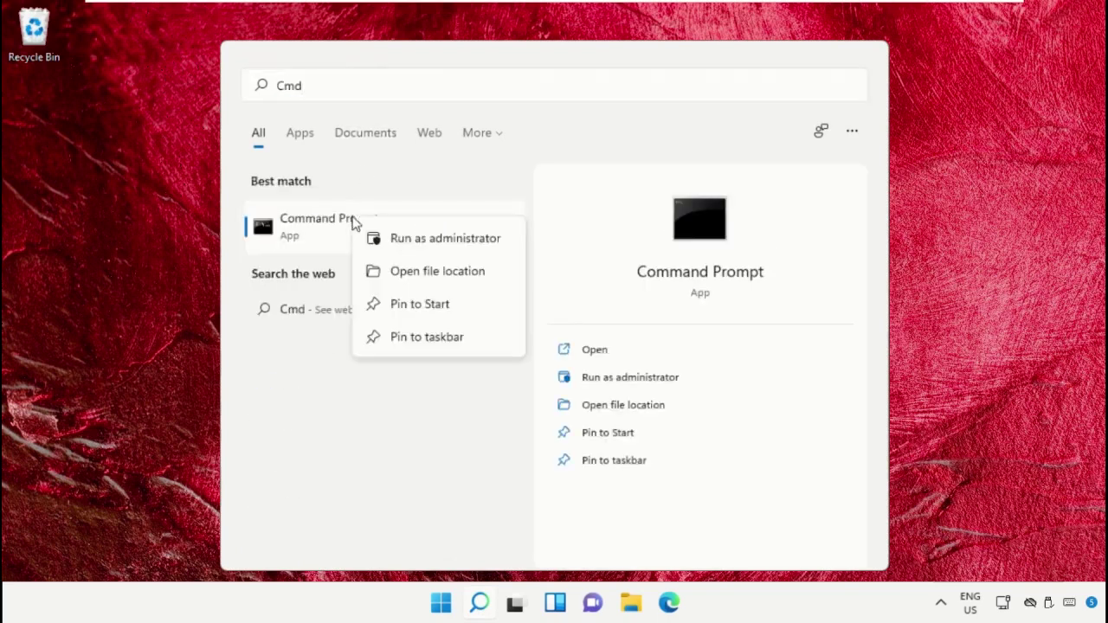
{"action": "left_click", "coordinate": [391, 238]}
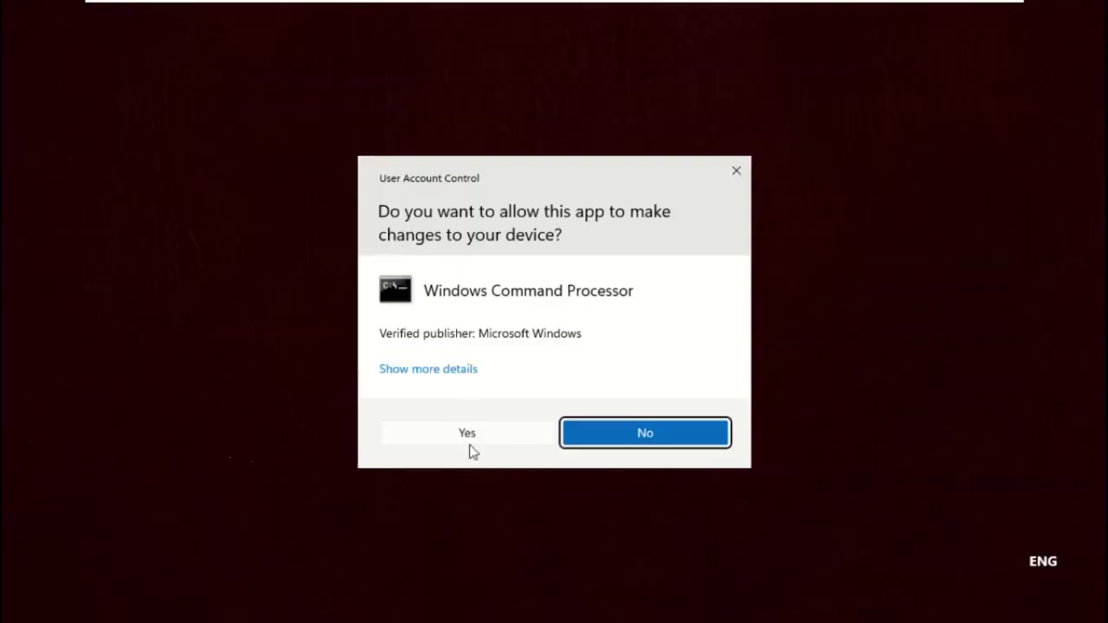
{"action": "left_click", "coordinate": [468, 435]}
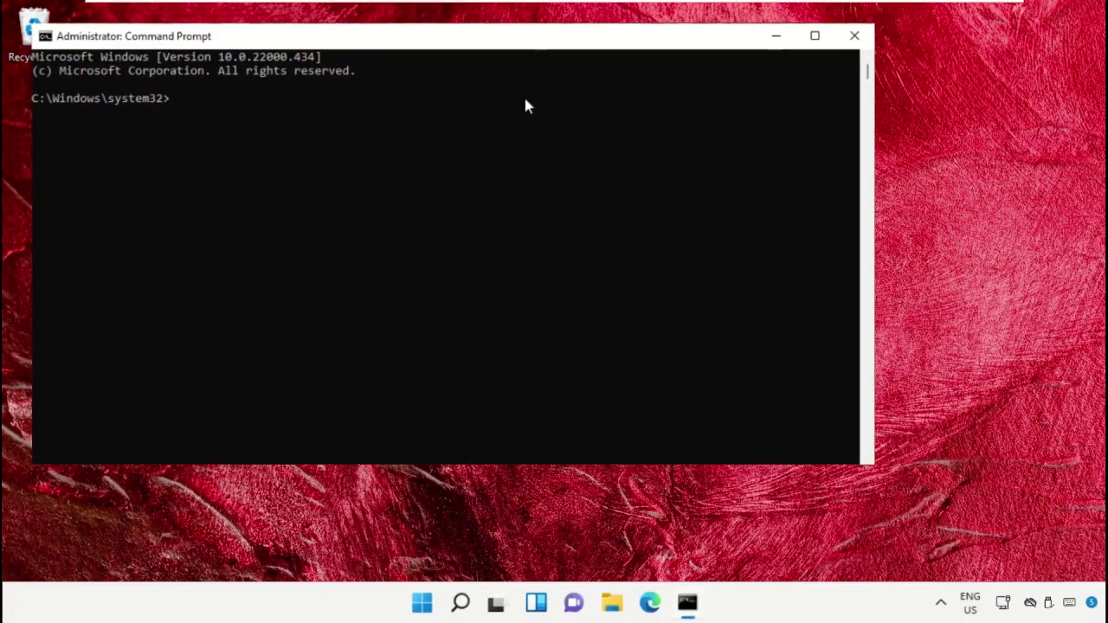
Run net user administrator c:/active:no in the Command Prompt
{"action": "left_click_drag", "start_coordinate": [517, 53], "coordinate": [618, 66]}
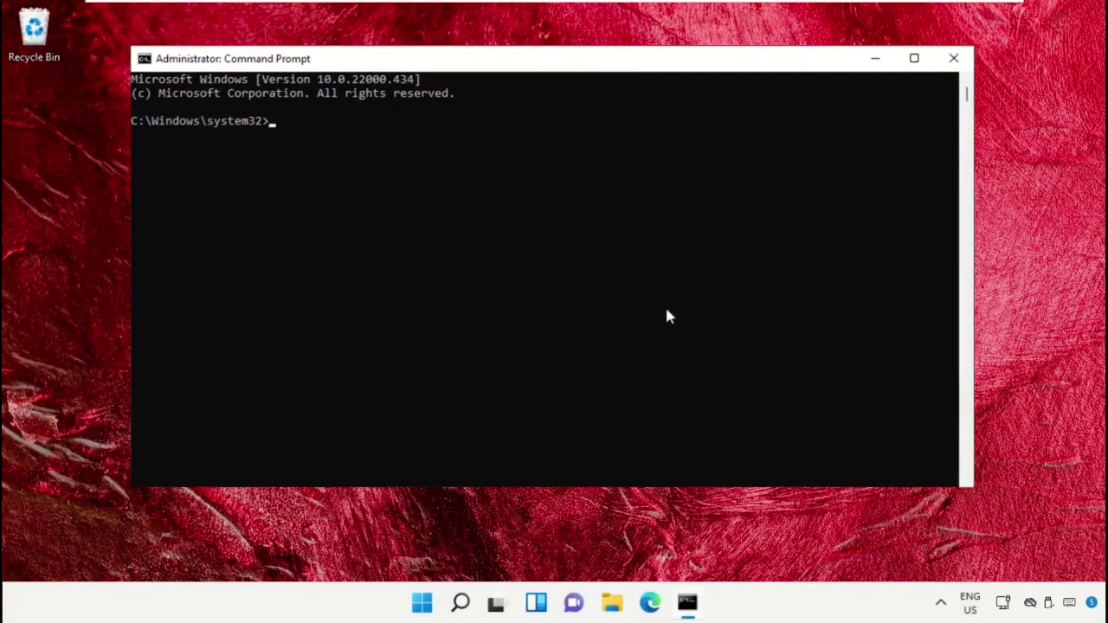
{"action": "type", "text": "net user administrator c:/"}
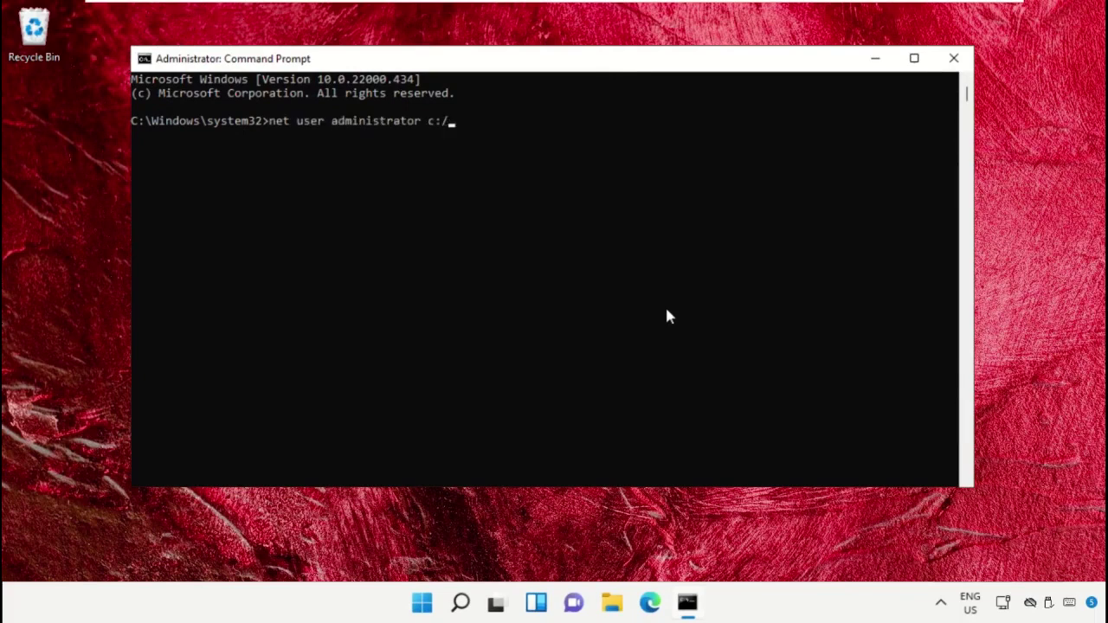
{"action": "type", "text": "active:no"}
{"action": "key", "text": "Return"}
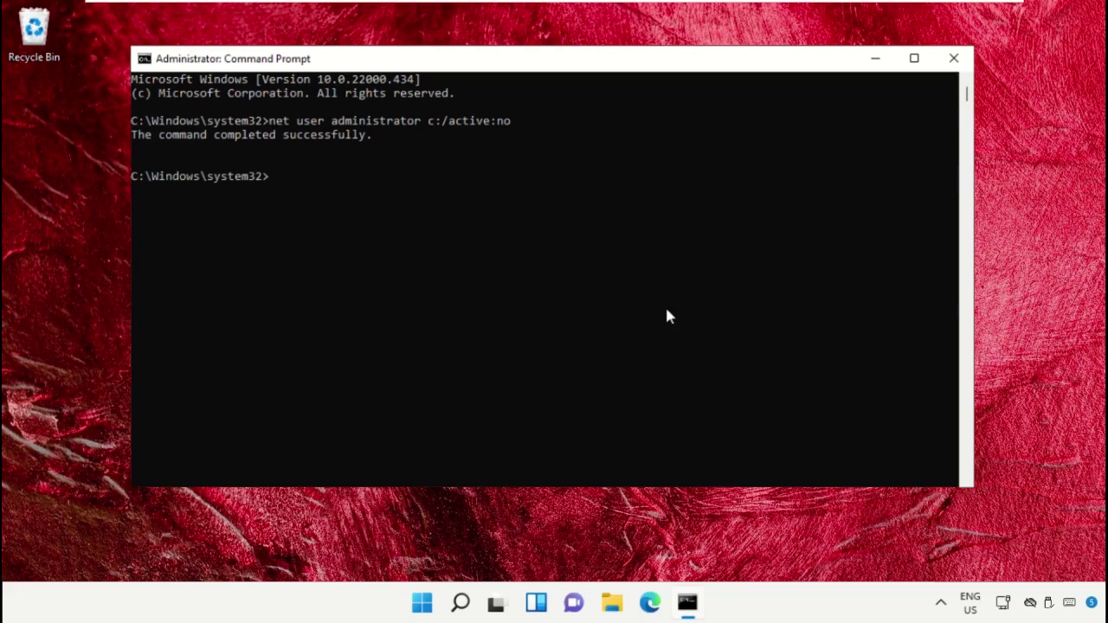
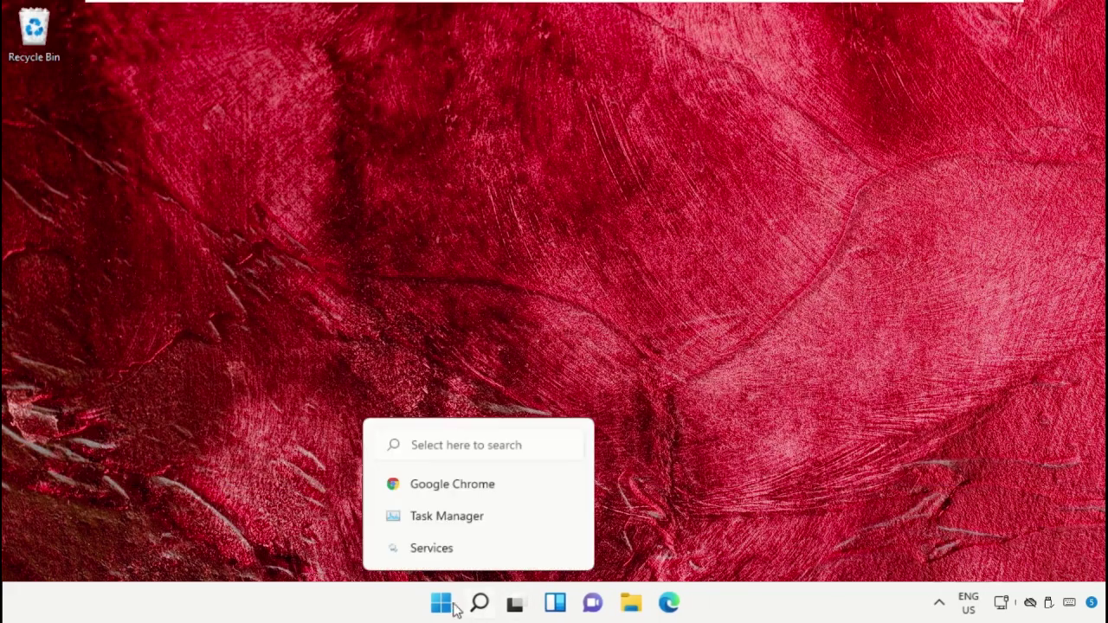
Restart the computer through the power options
{"action": "left_click", "coordinate": [442, 605]}
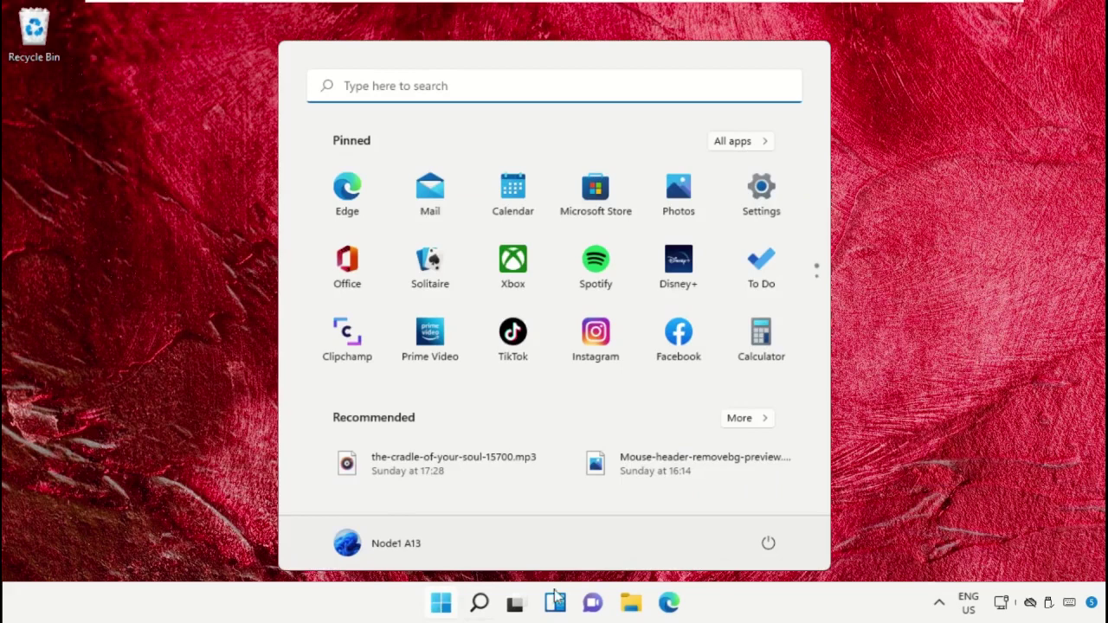
{"action": "left_click", "coordinate": [771, 544]}
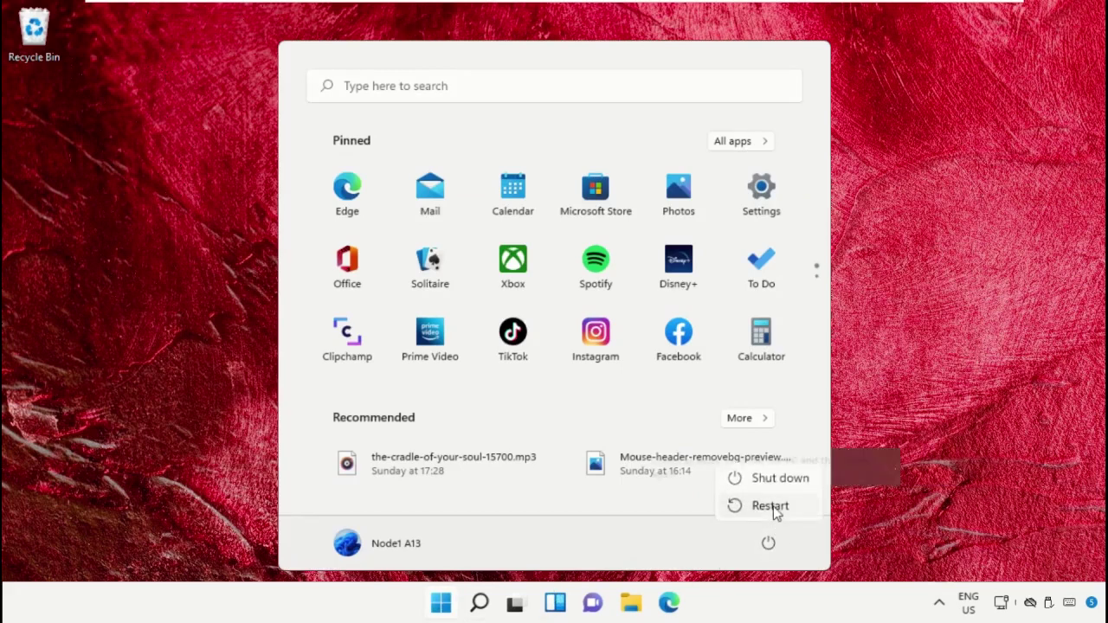